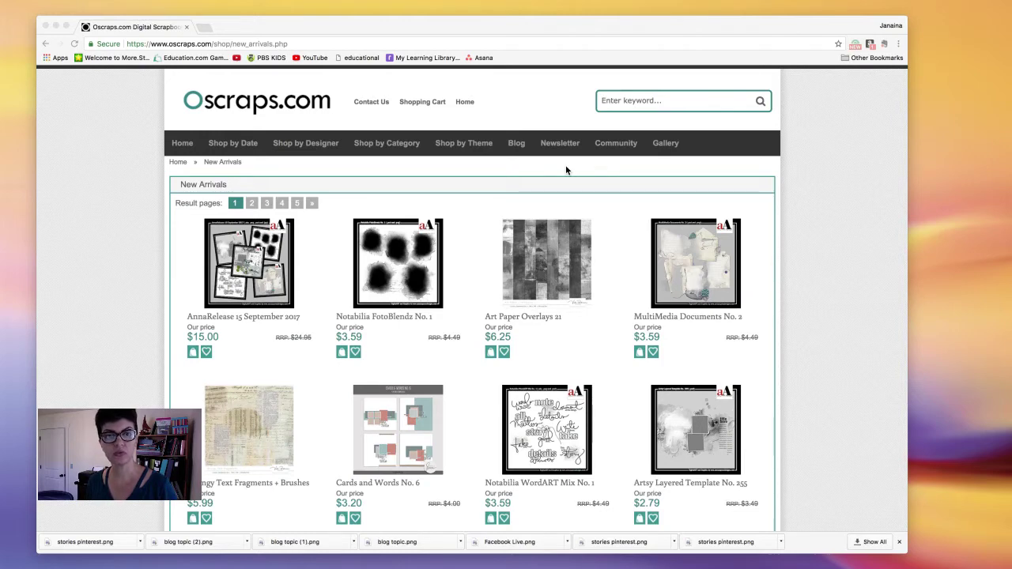
Nudge the browser window showing Oscraps New Arrivals slightly to the right
drag(607, 28, 623, 25)
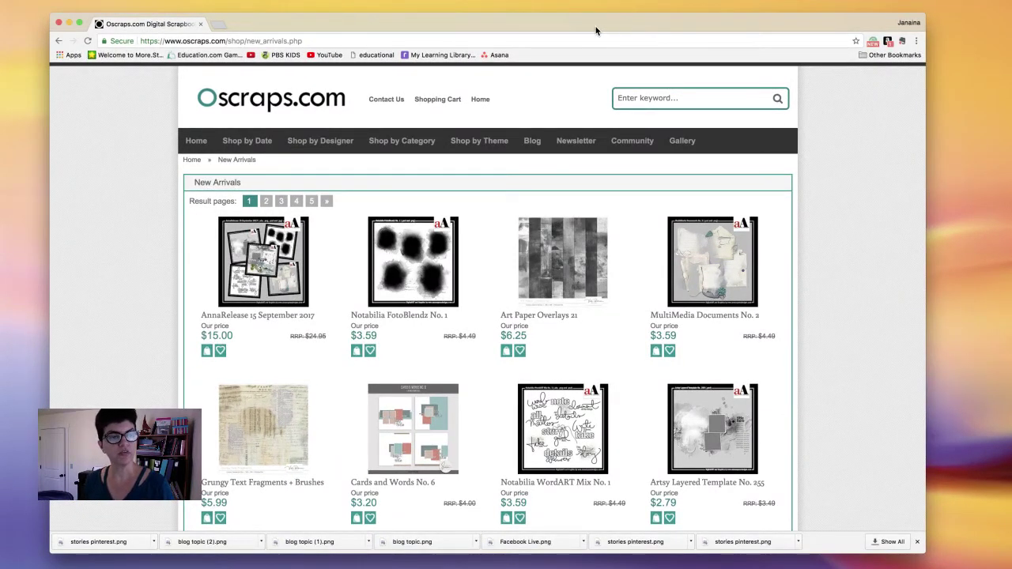
mouse_move(237, 147)
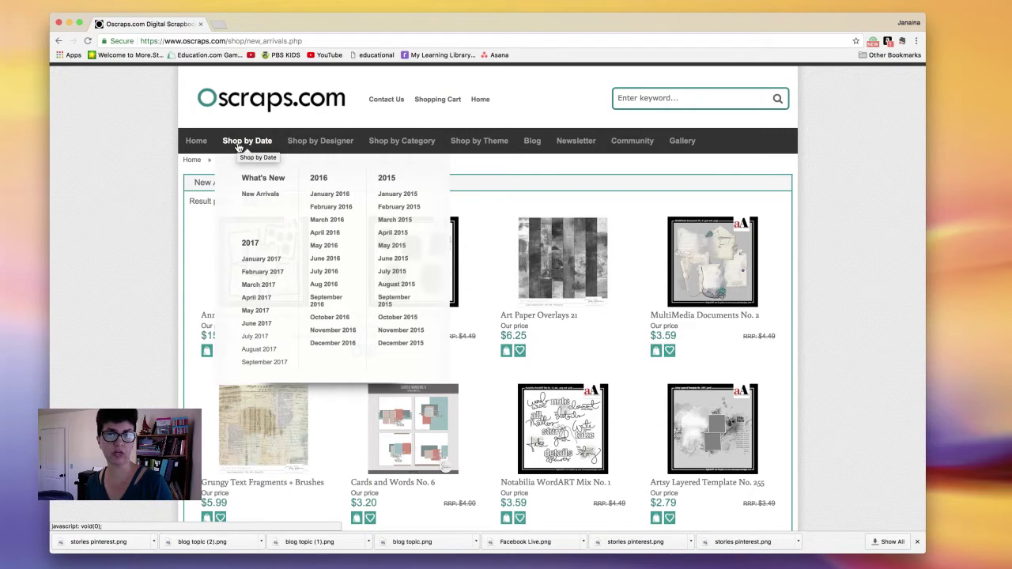
click(257, 197)
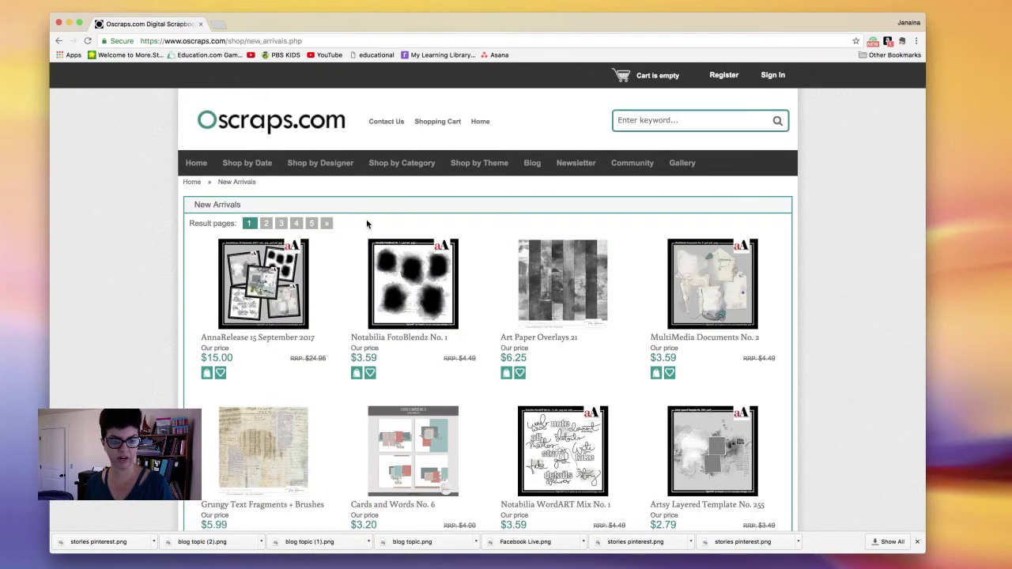
scroll(367, 224, down, 2)
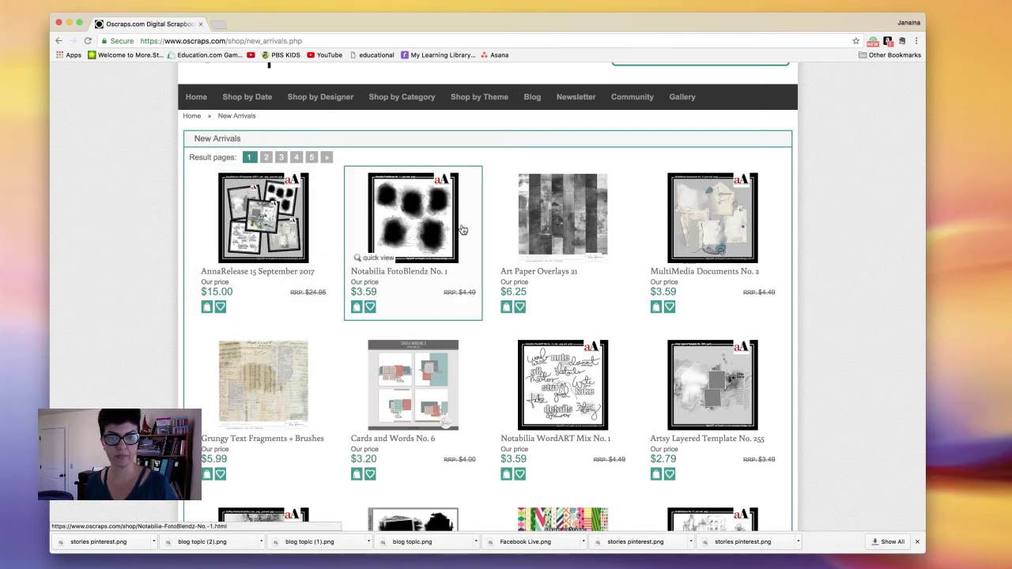
click(700, 233)
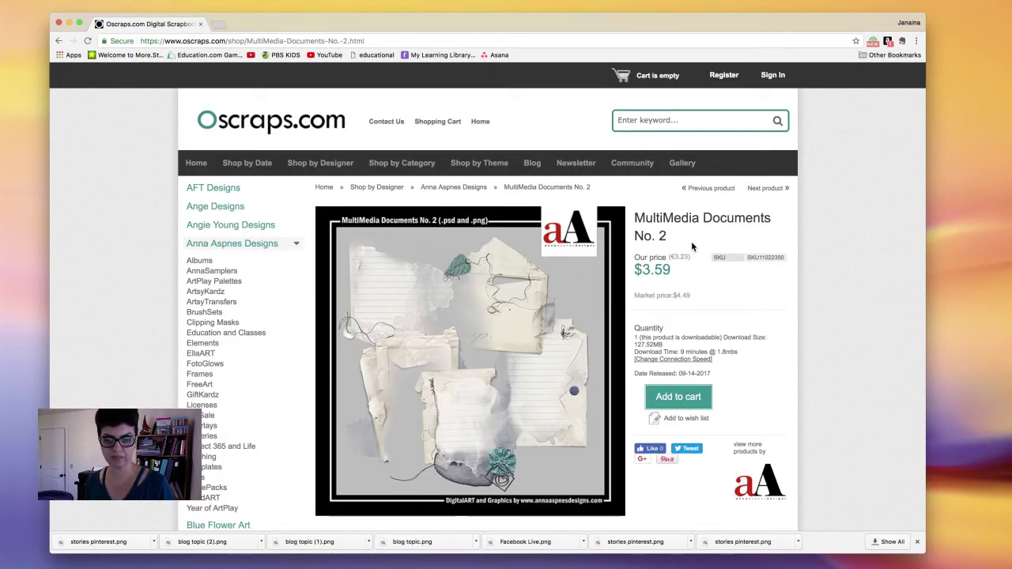
click(60, 40)
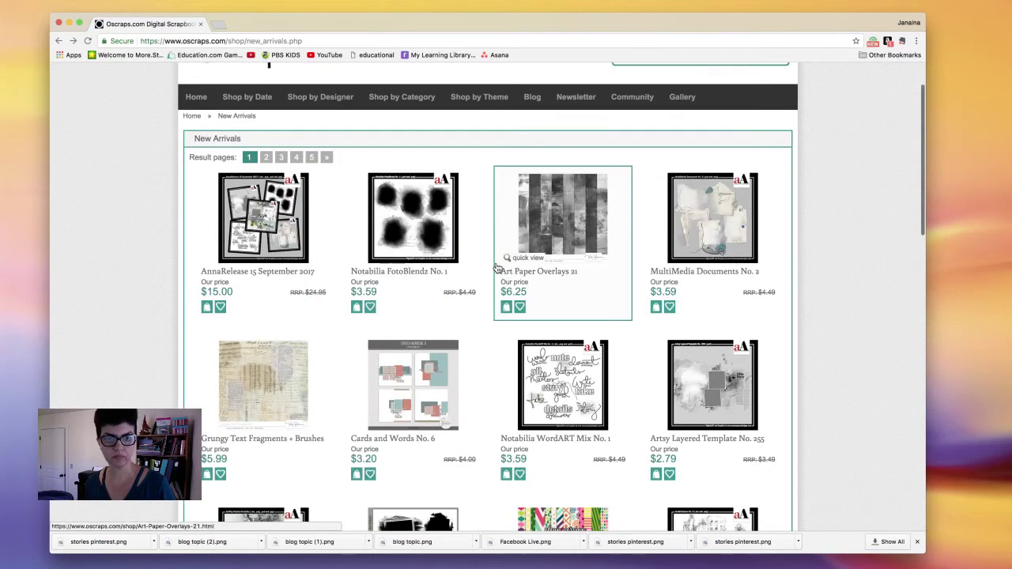
click(435, 245)
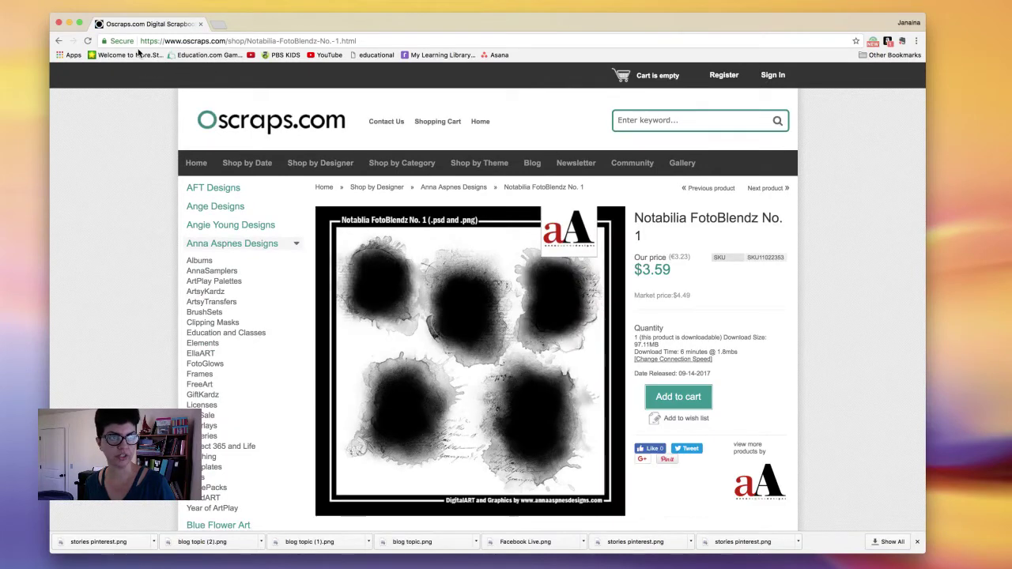
click(60, 40)
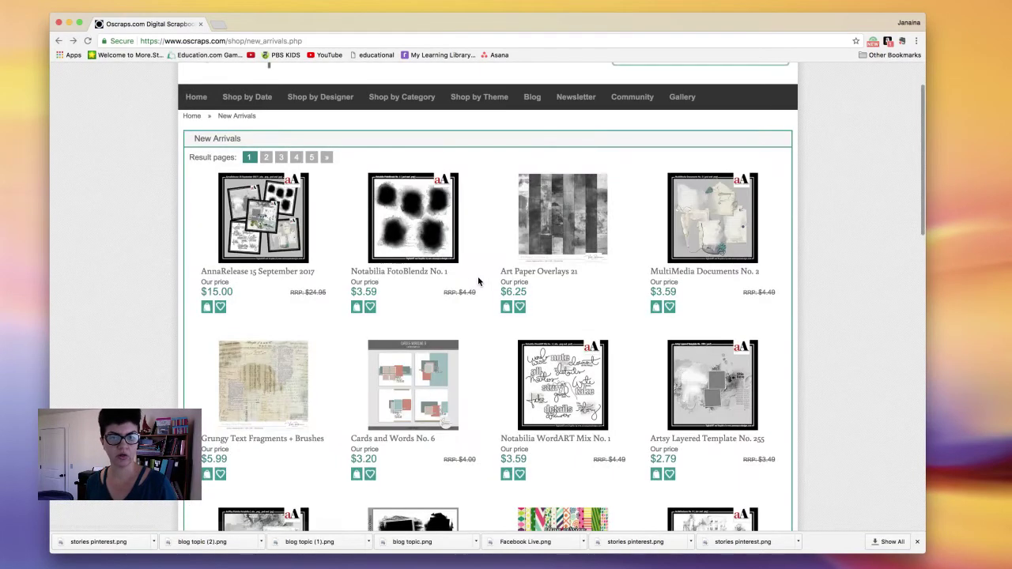
scroll(478, 281, down, 2)
click(239, 307)
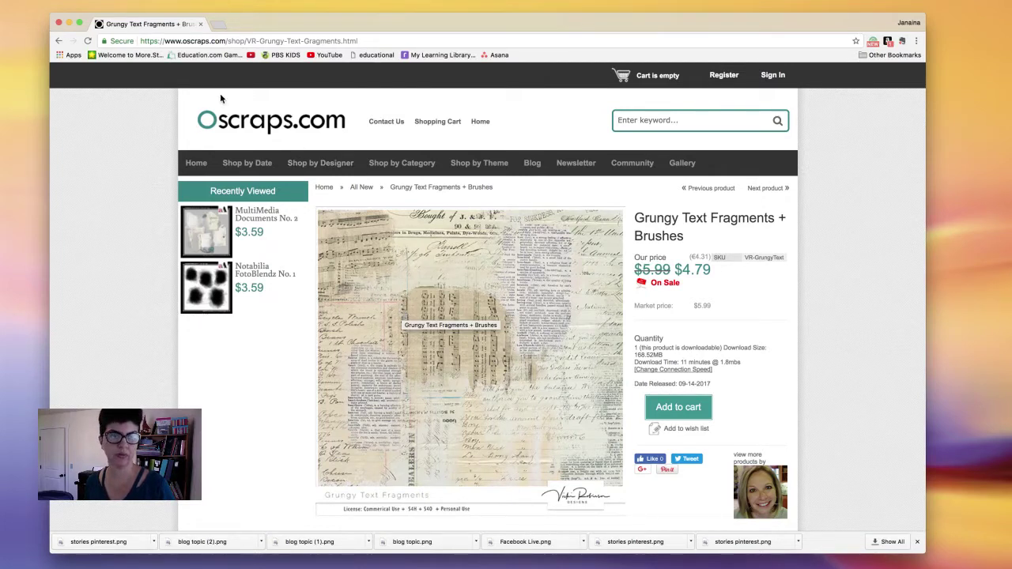
click(60, 43)
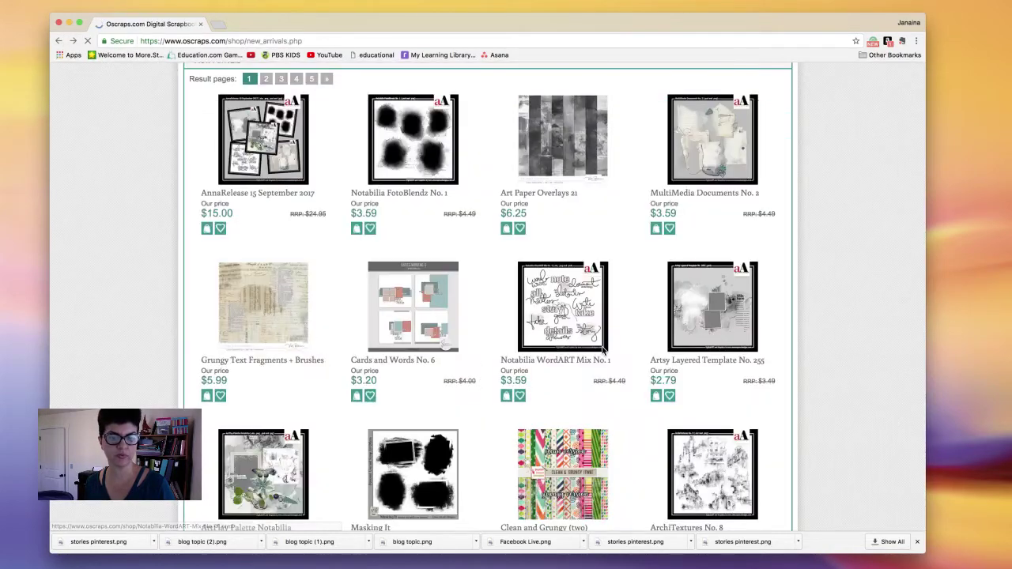
click(236, 312)
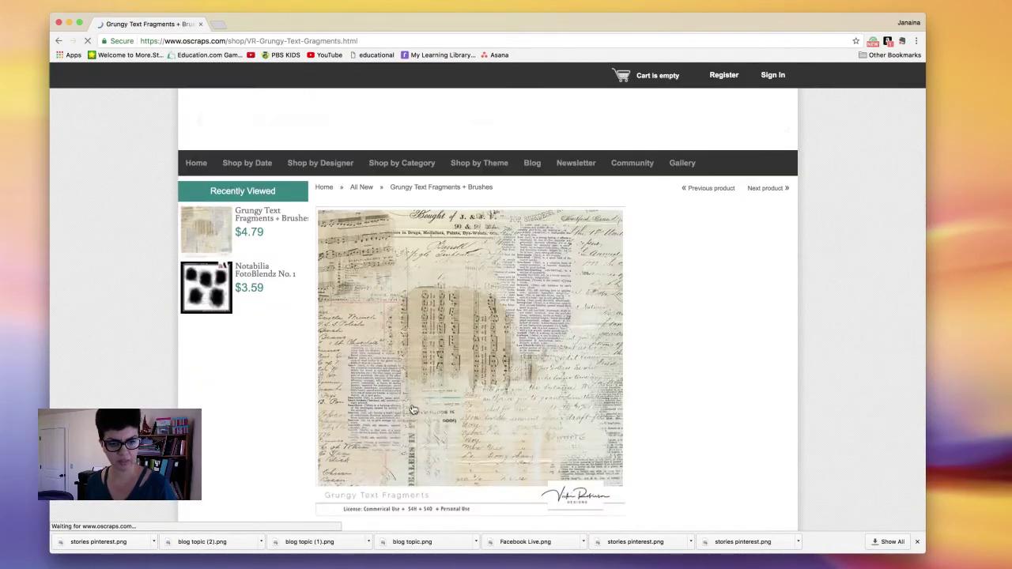
scroll(443, 429, down, 2)
scroll(444, 432, down, 1)
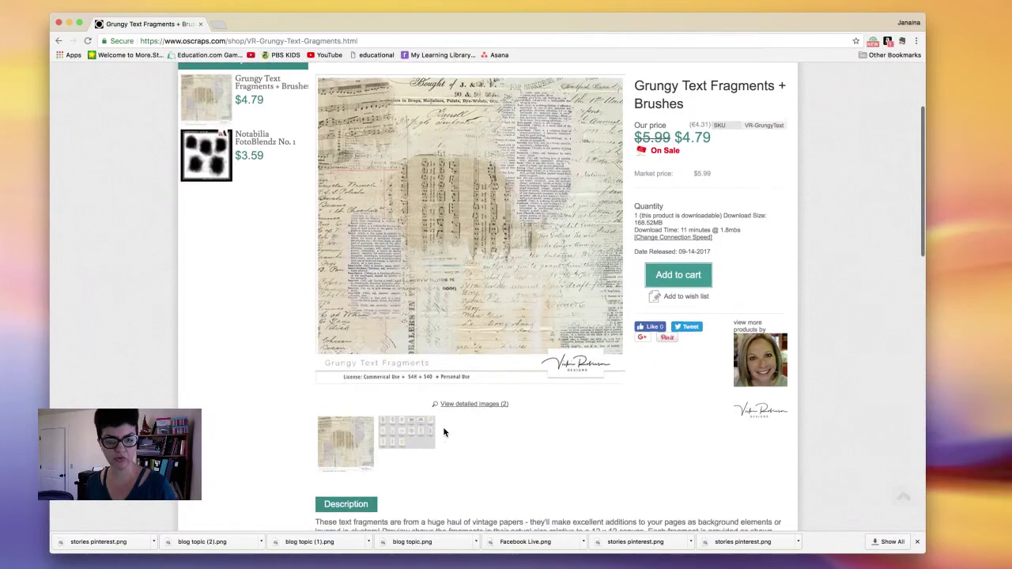
click(416, 435)
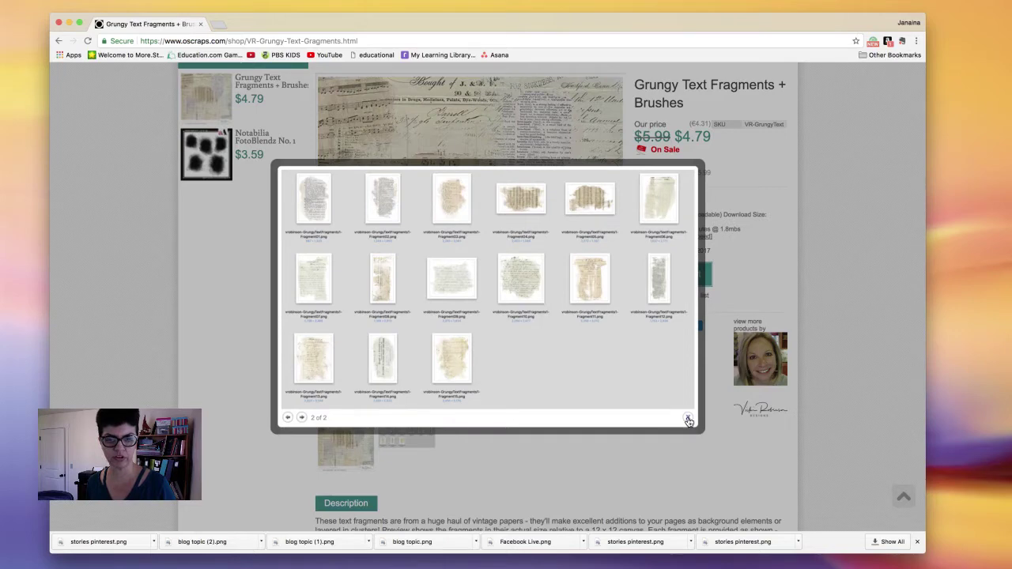
click(689, 422)
click(57, 42)
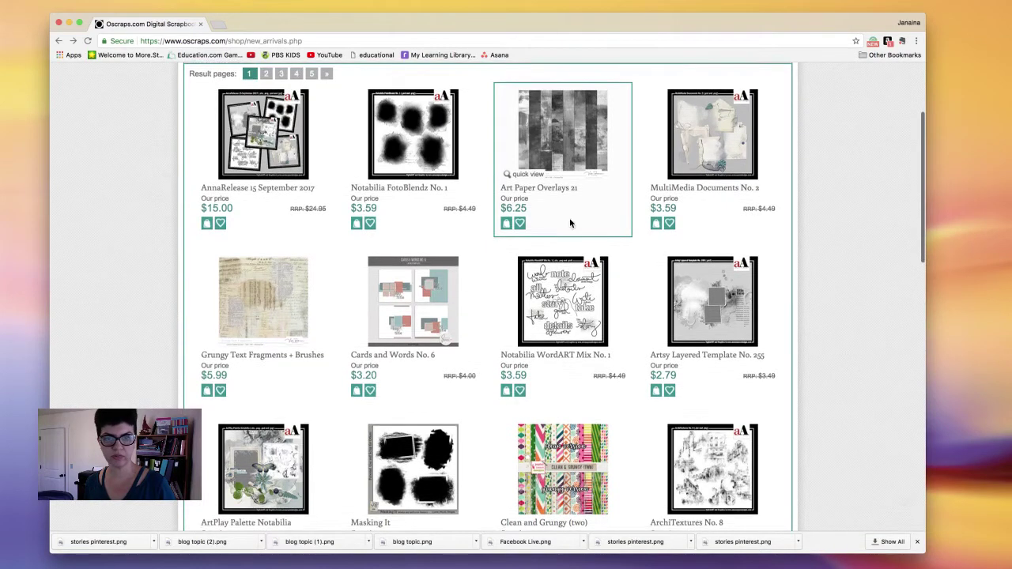
scroll(570, 223, down, 2)
click(441, 234)
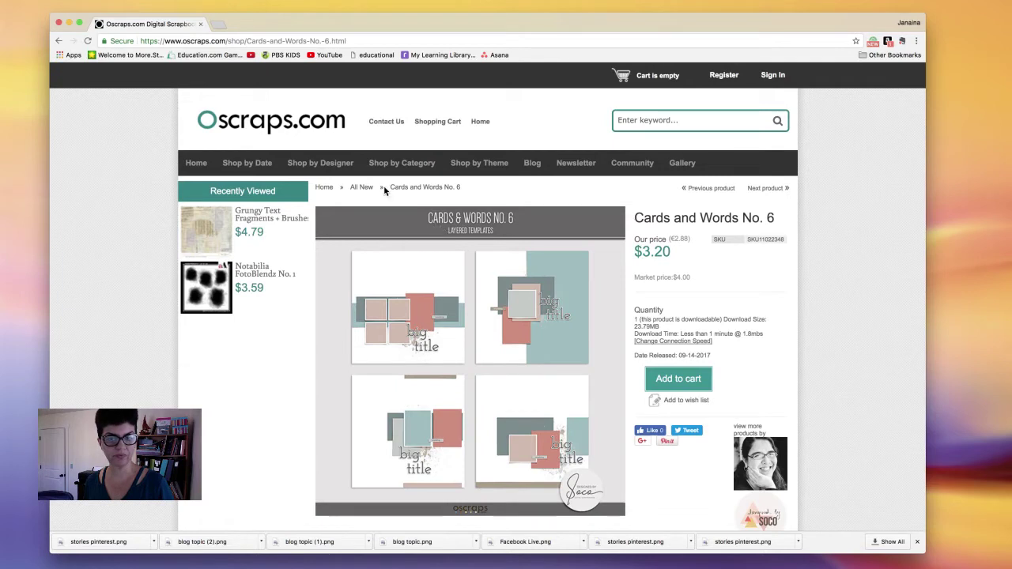
click(59, 41)
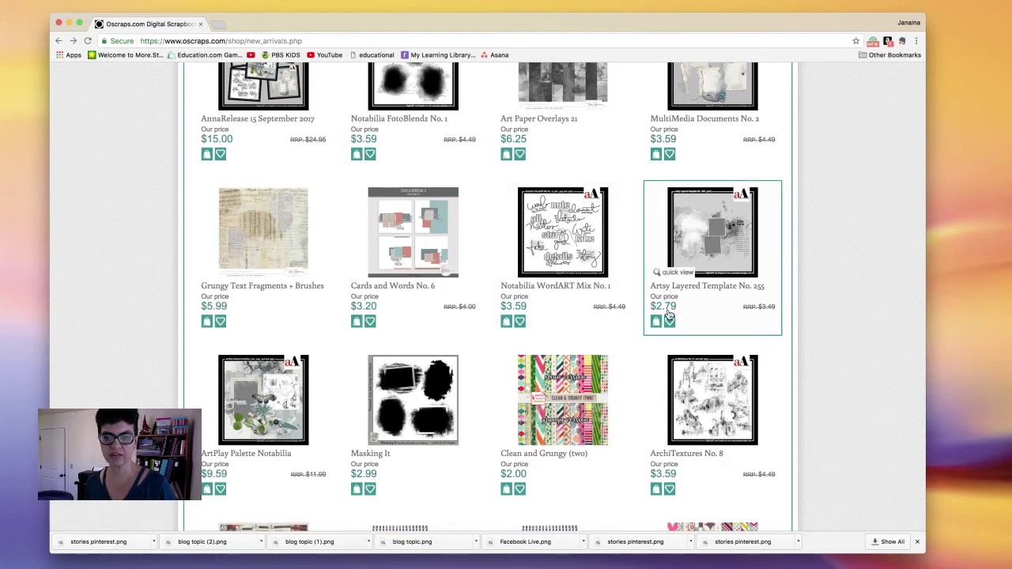
scroll(668, 314, down, 2)
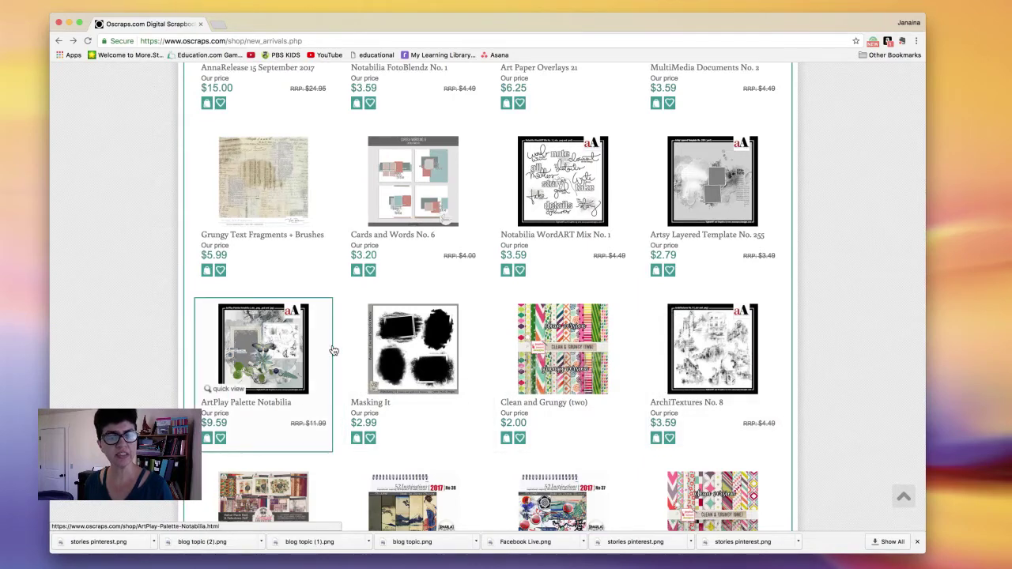
scroll(339, 343, down, 3)
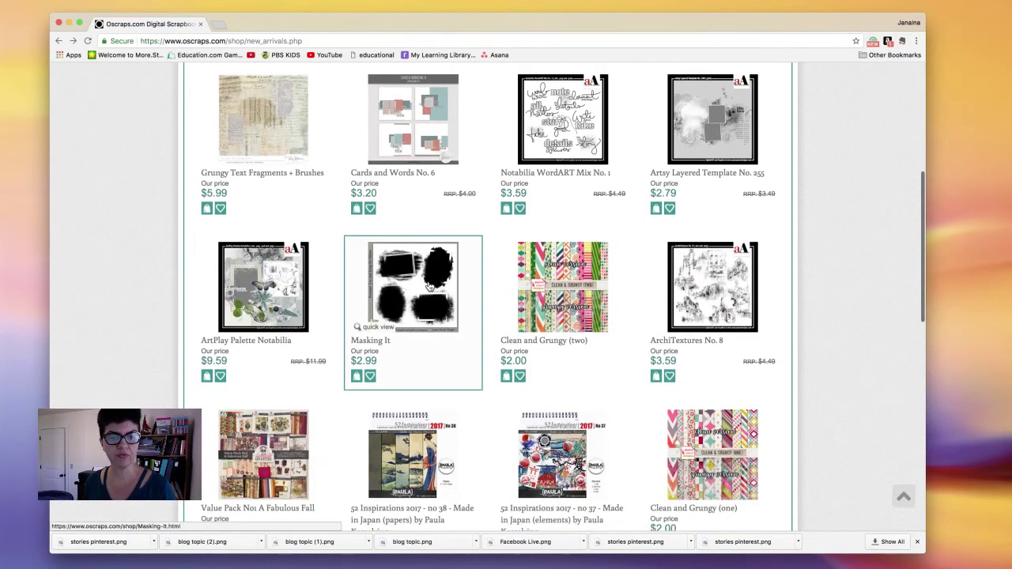
click(428, 286)
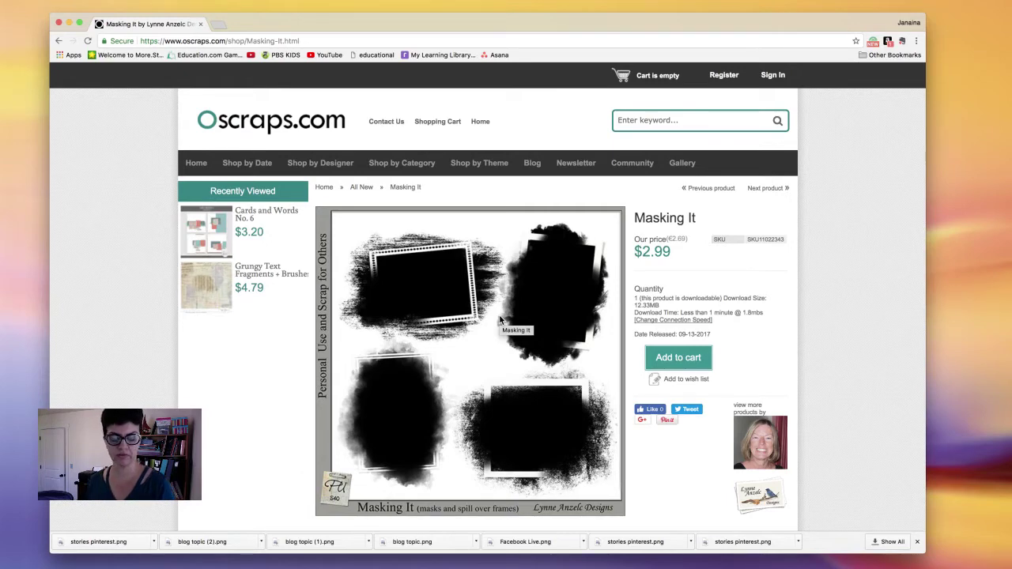
key(super+bracketleft)
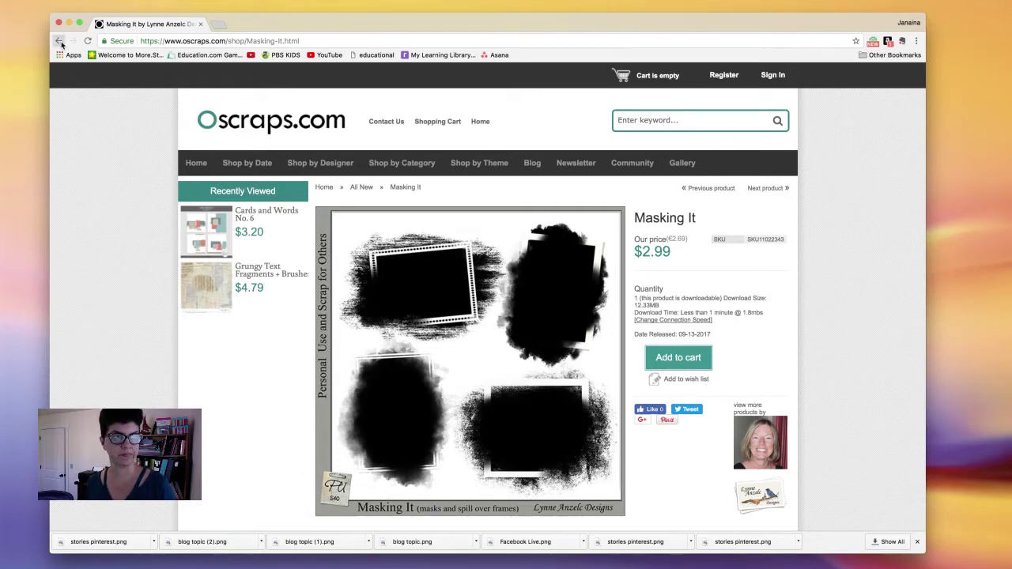
click(560, 299)
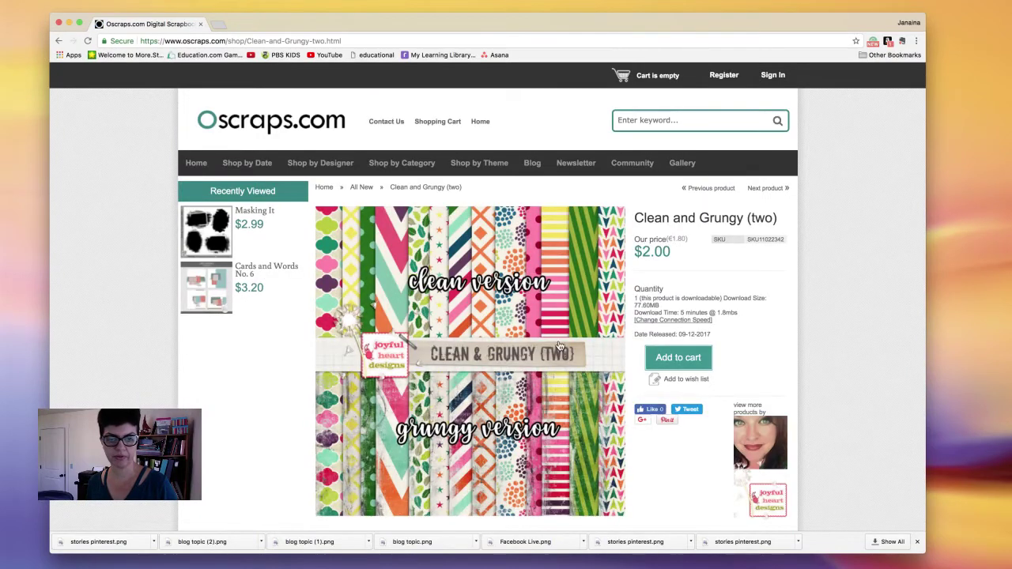
scroll(558, 345, down, 2)
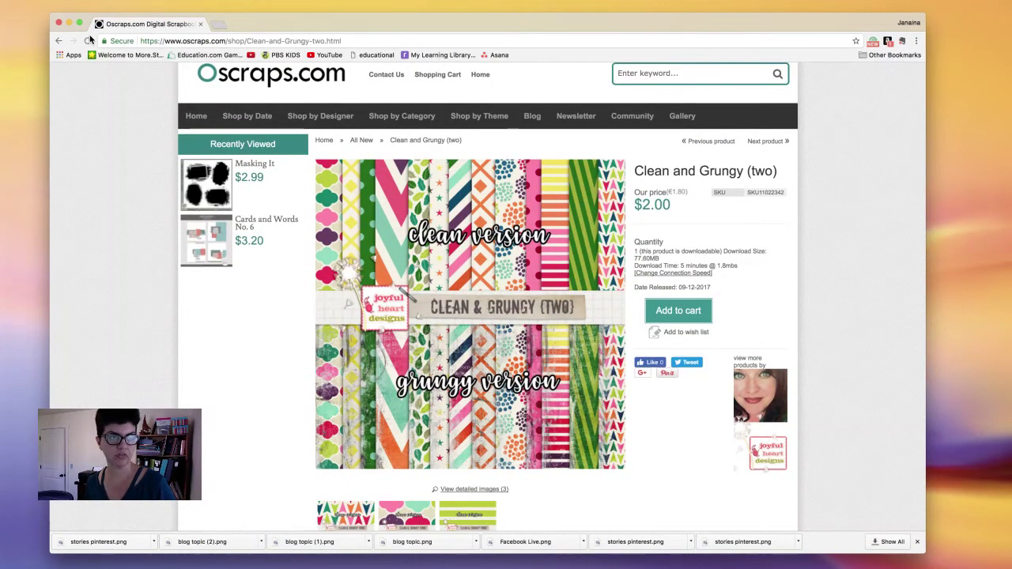
click(59, 41)
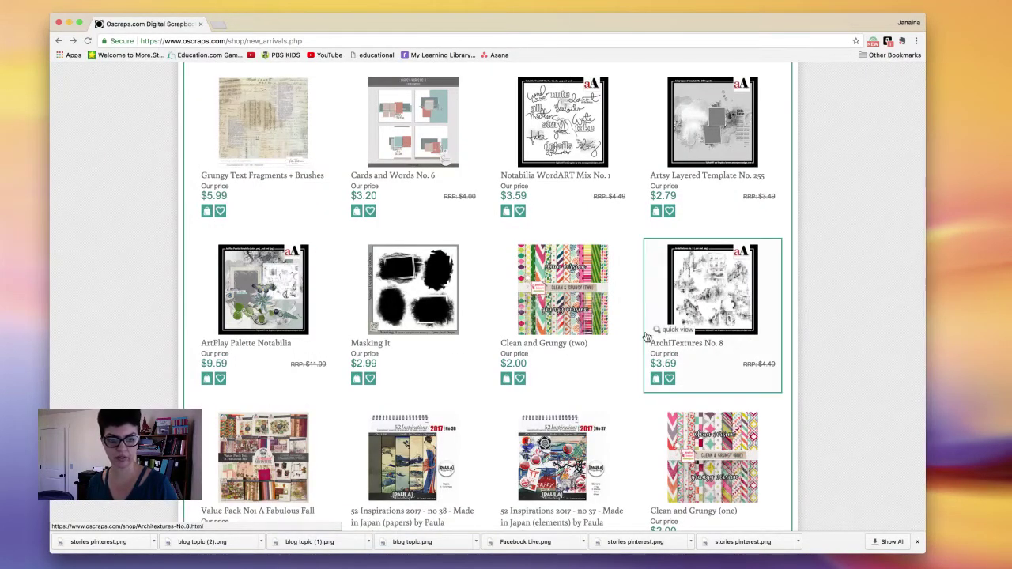
scroll(646, 337, down, 2)
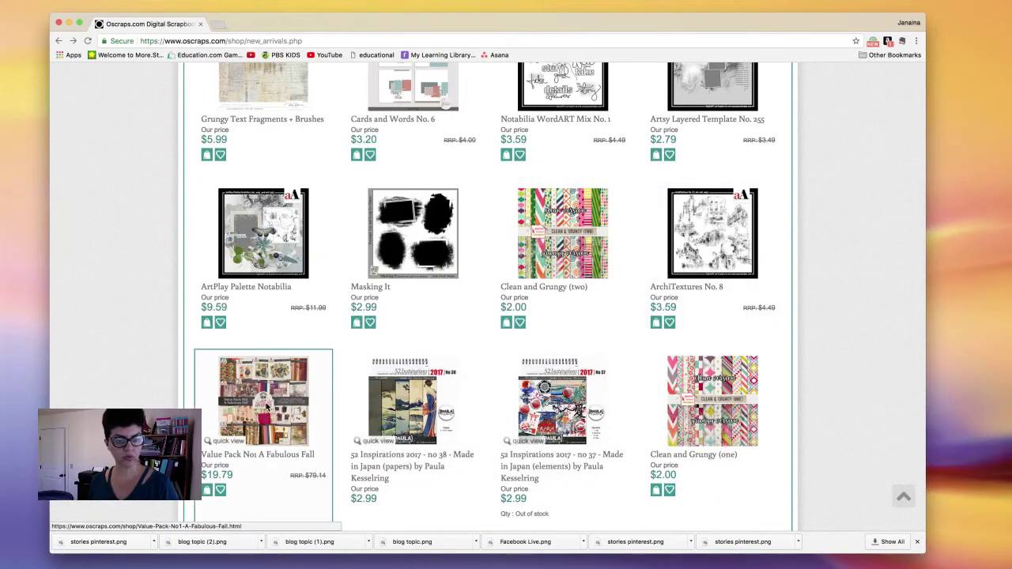
click(266, 407)
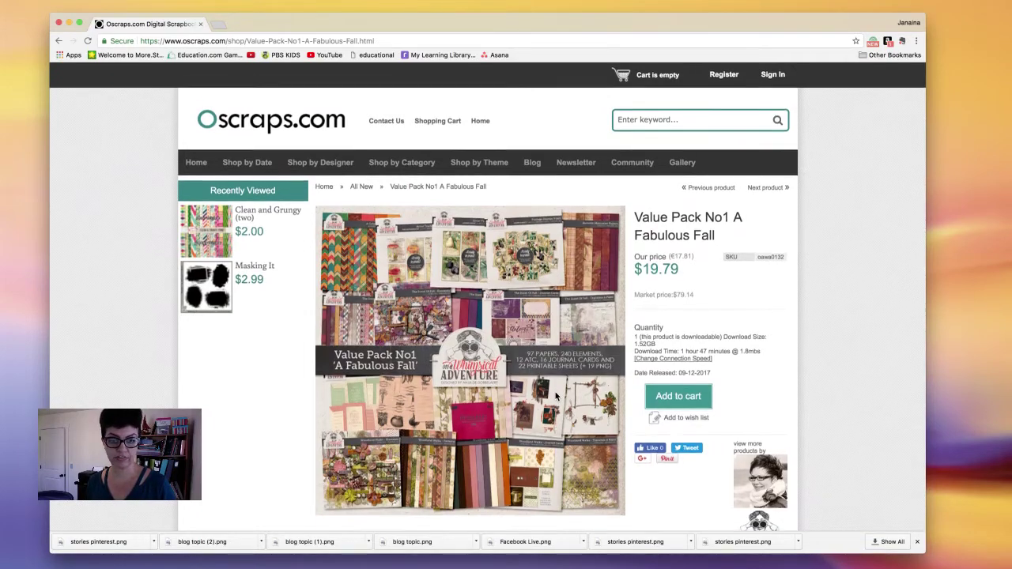
scroll(556, 395, down, 3)
scroll(555, 395, down, 3)
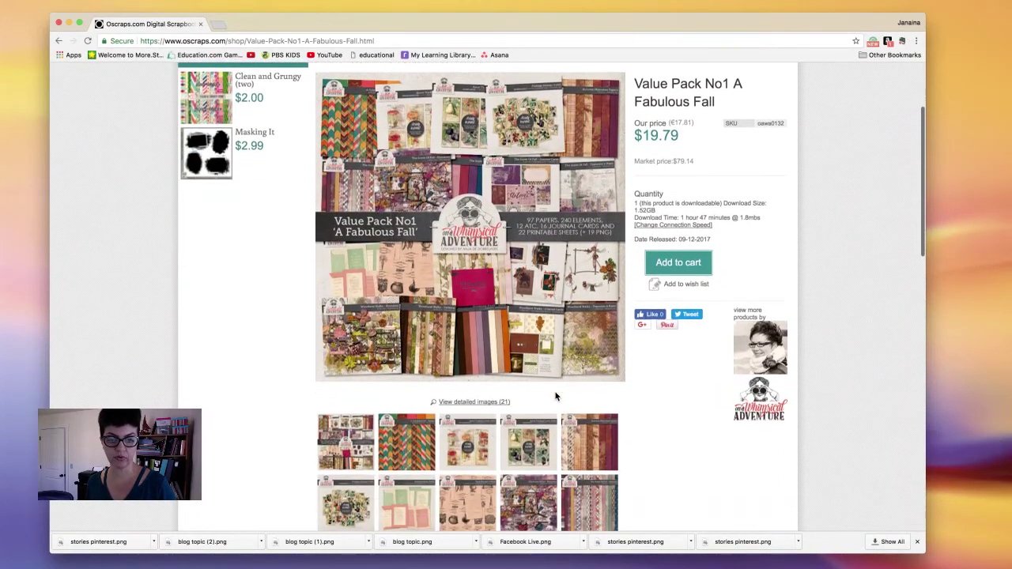
scroll(556, 395, down, 3)
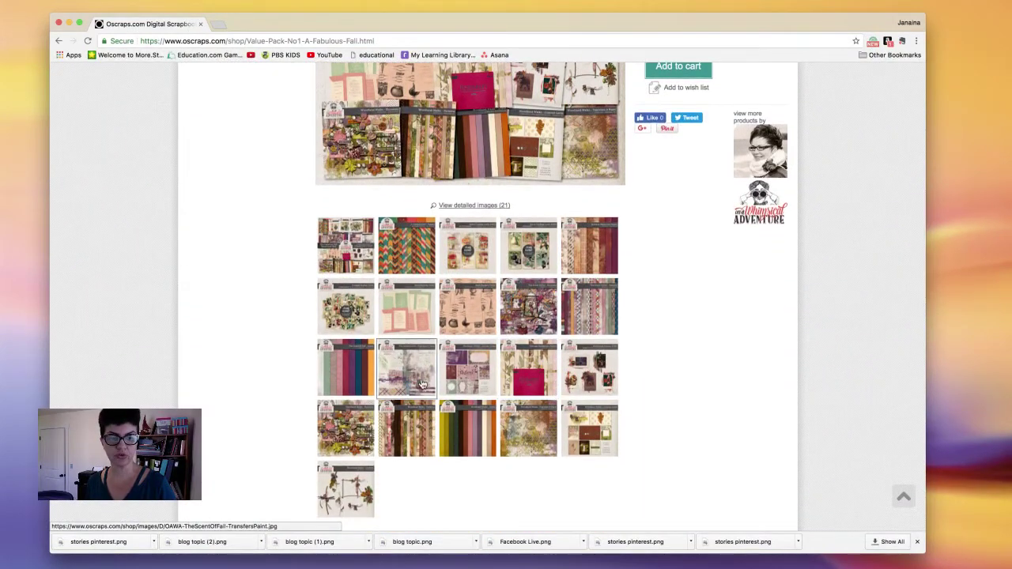
click(516, 316)
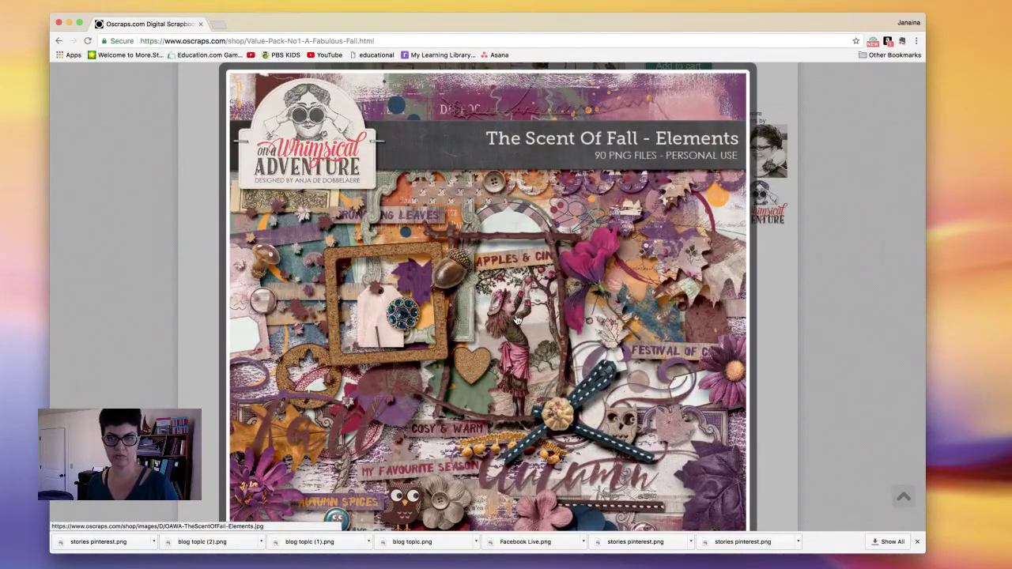
click(837, 252)
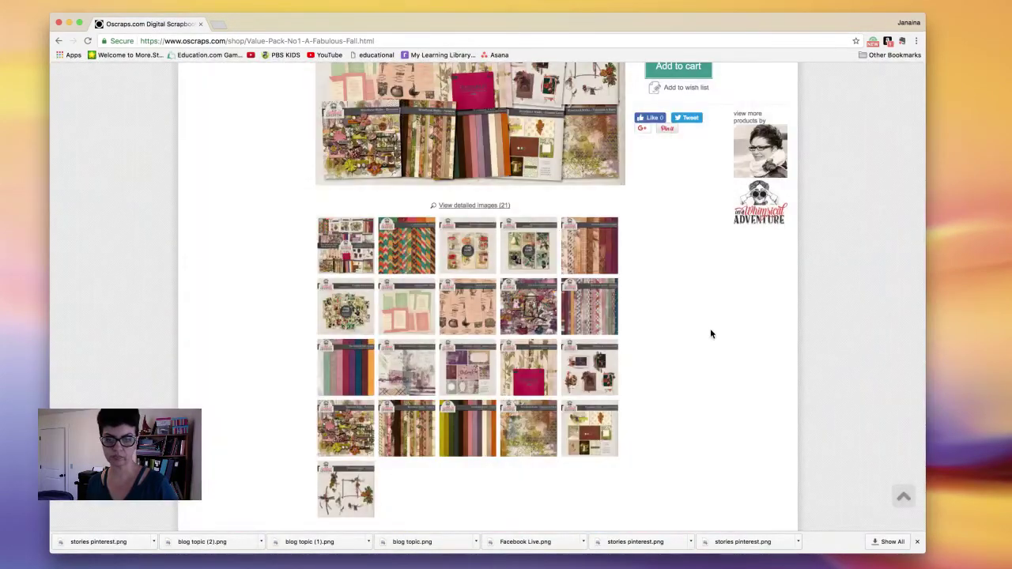
click(385, 388)
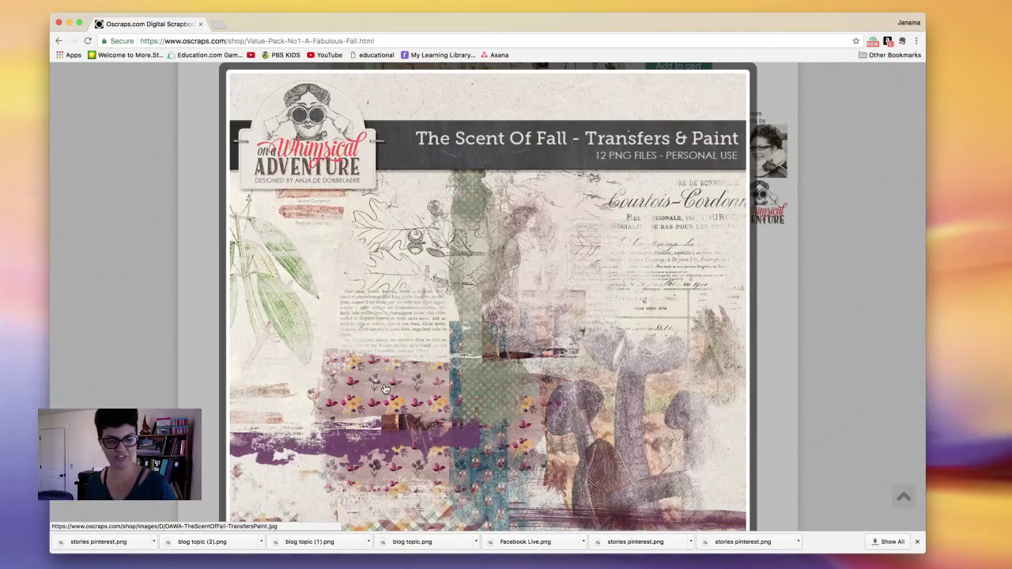
click(822, 178)
scroll(644, 243, up, 1)
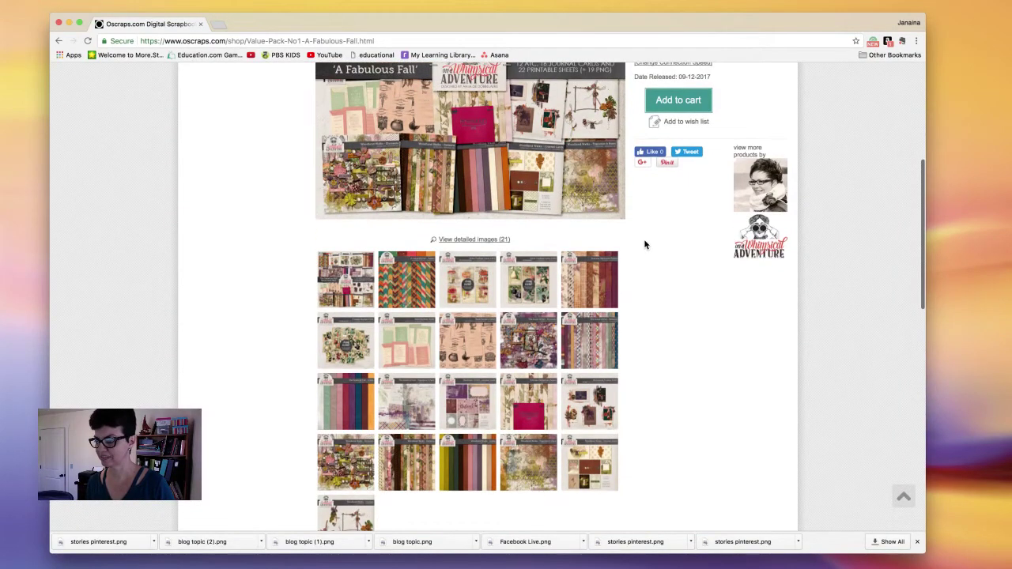
scroll(644, 239, up, 5)
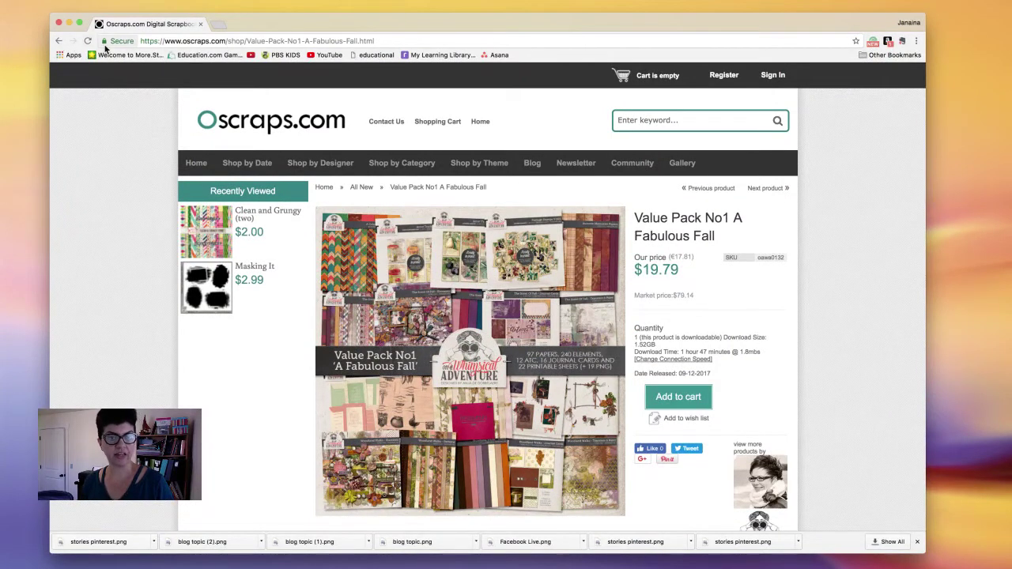
click(532, 164)
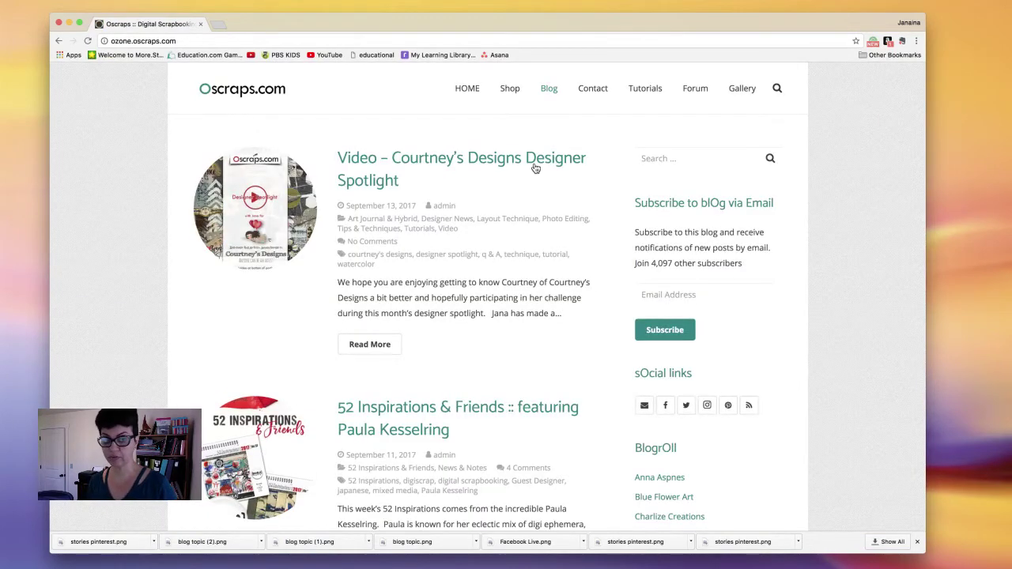
Open the Designer Spotlight video post and scroll down to the free template and back up
click(535, 166)
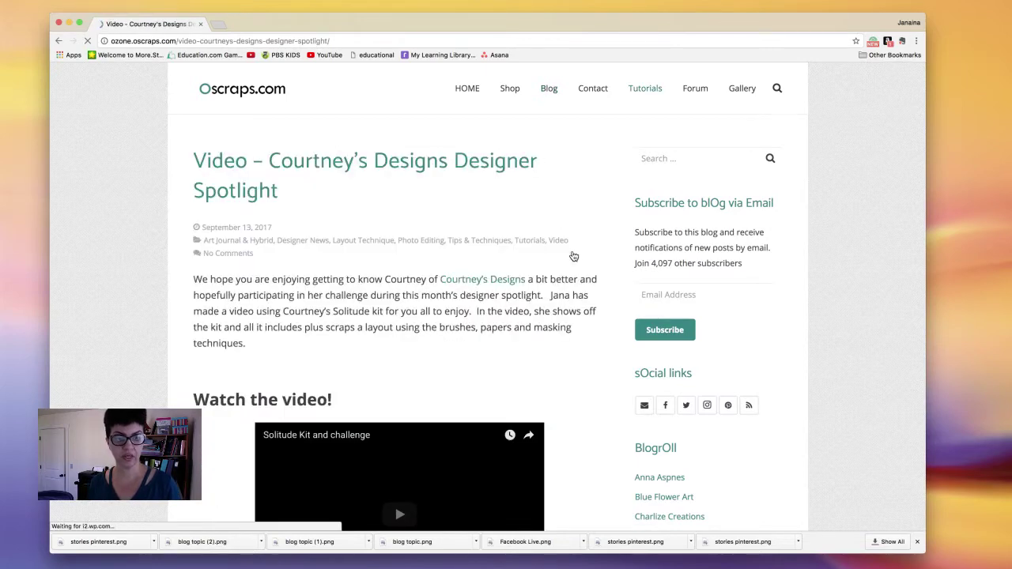
scroll(575, 275, down, 5)
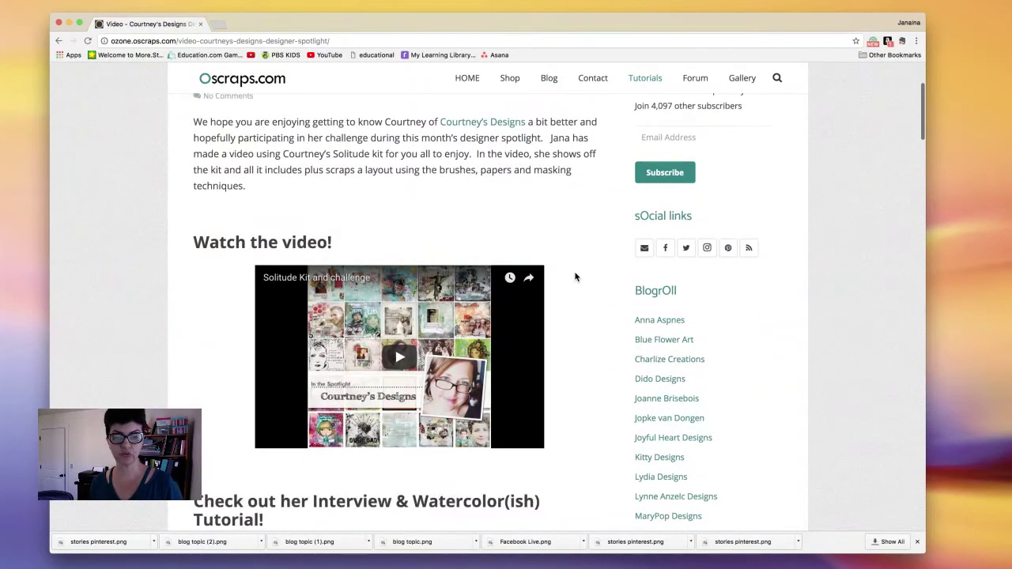
scroll(575, 276, down, 2)
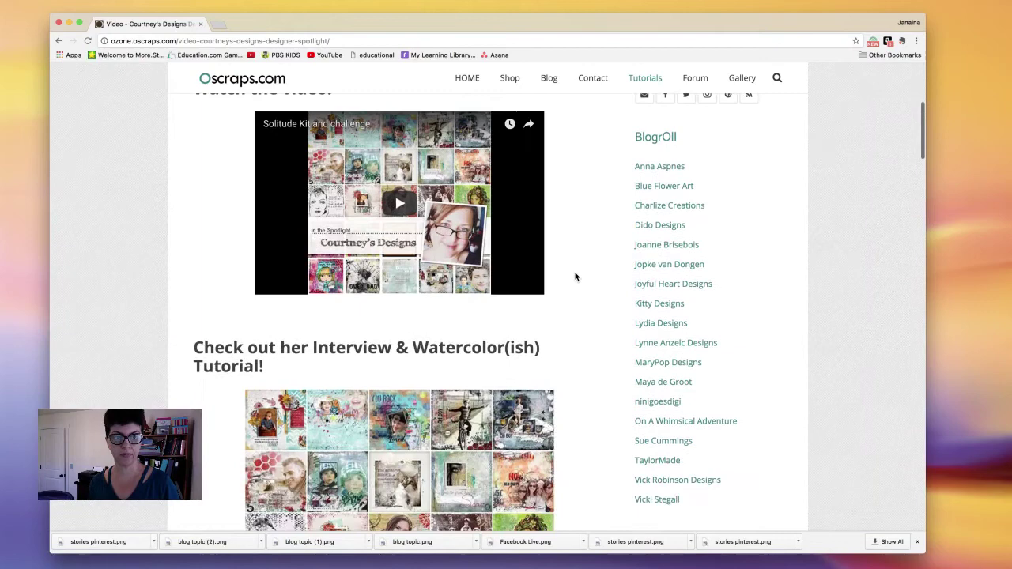
scroll(575, 276, down, 4)
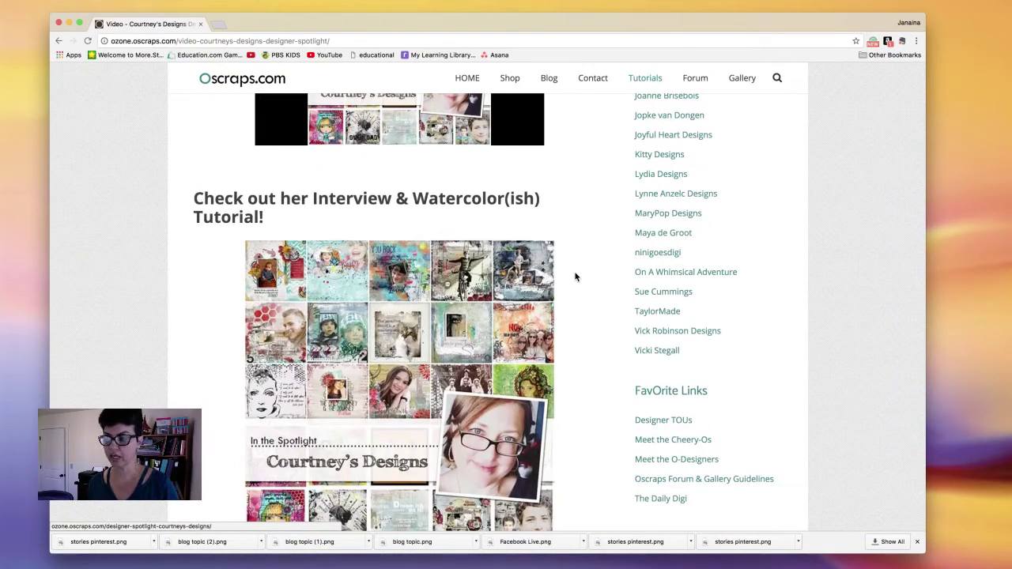
scroll(575, 276, down, 5)
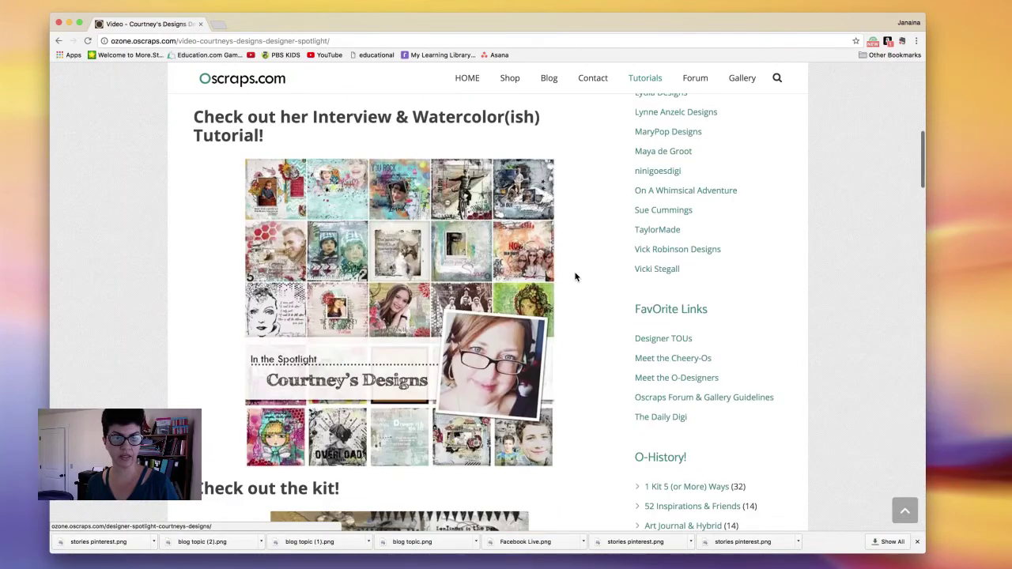
scroll(575, 275, down, 5)
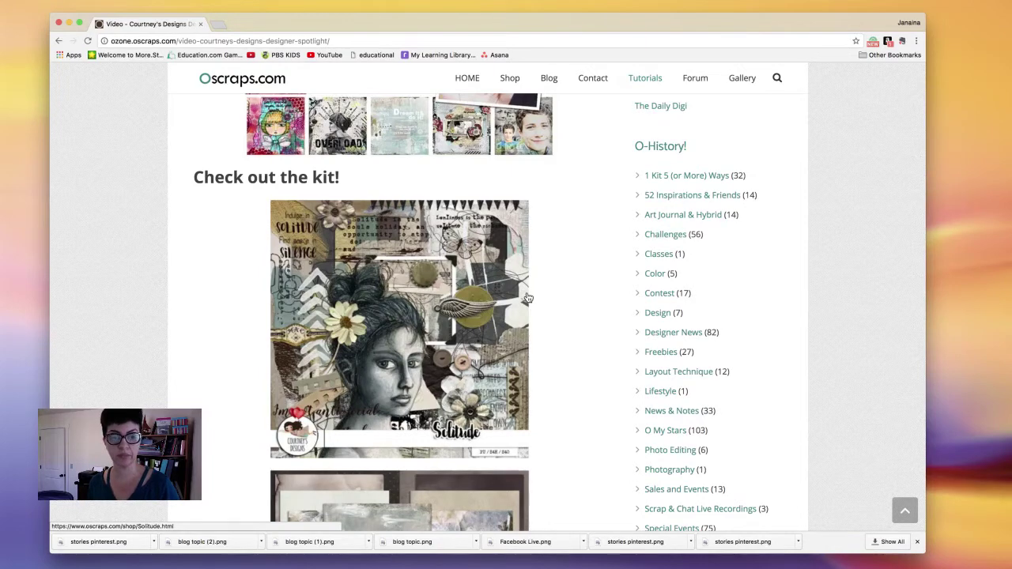
scroll(528, 298, down, 7)
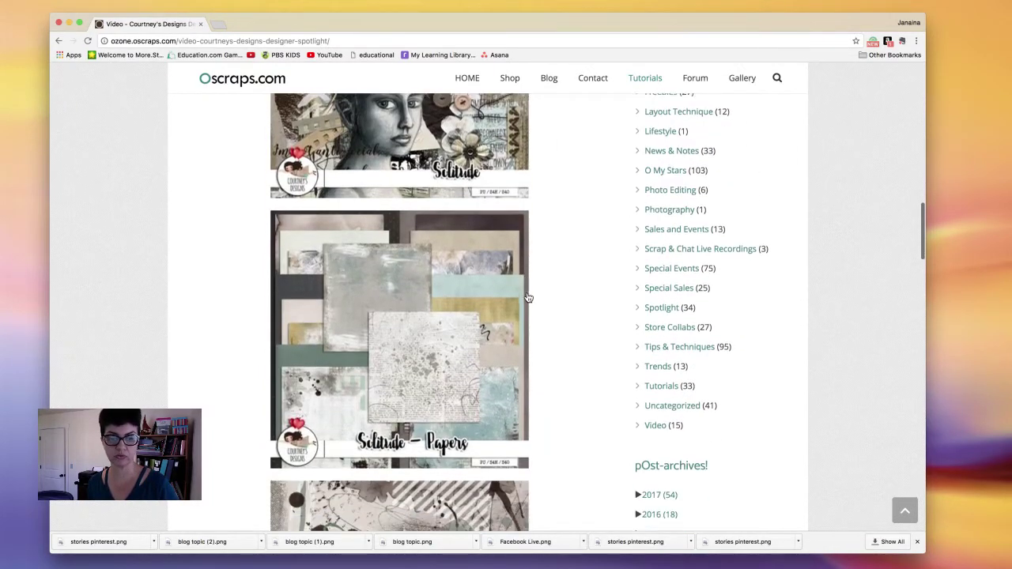
scroll(529, 298, down, 6)
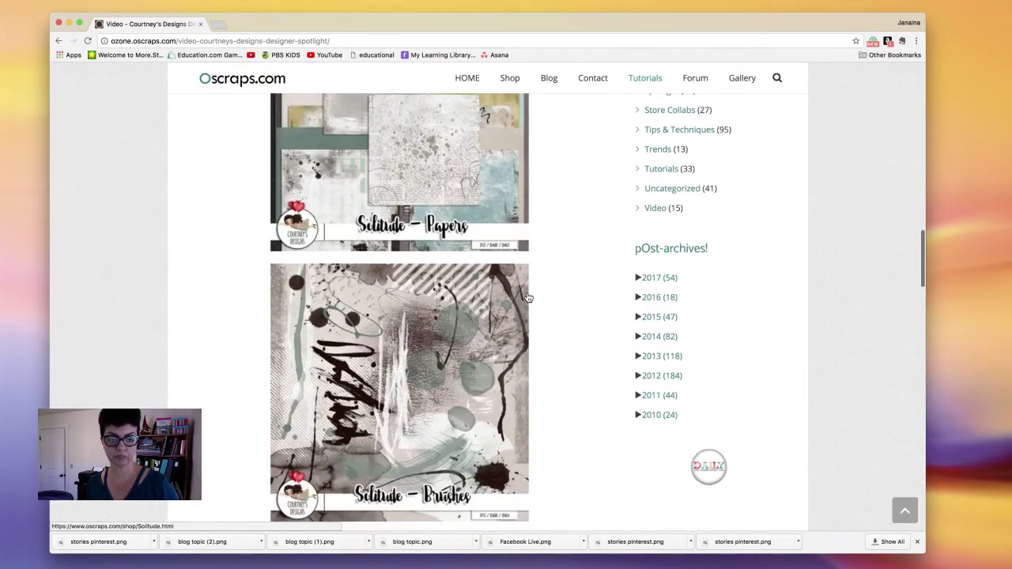
scroll(529, 298, down, 4)
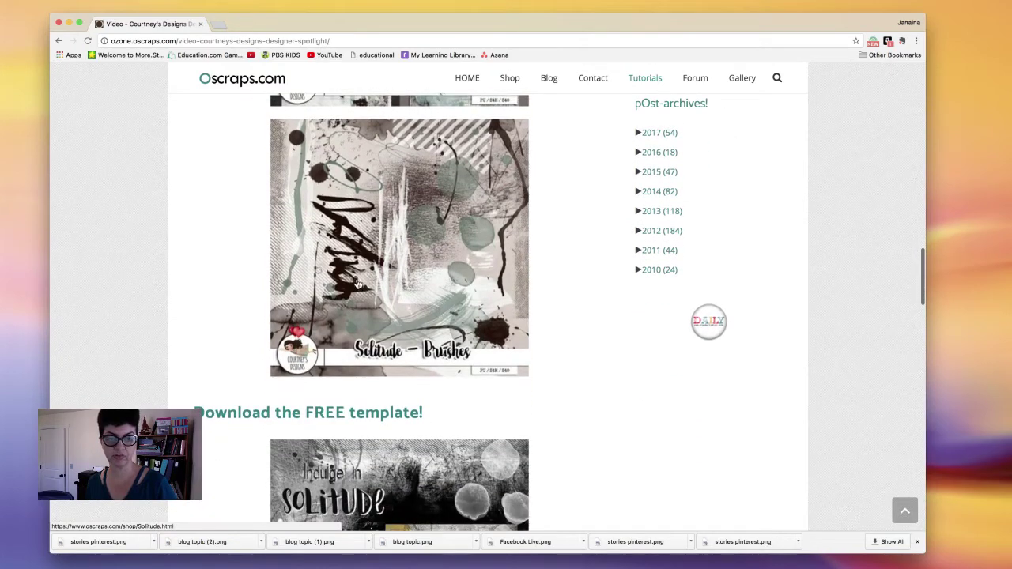
scroll(532, 311, down, 4)
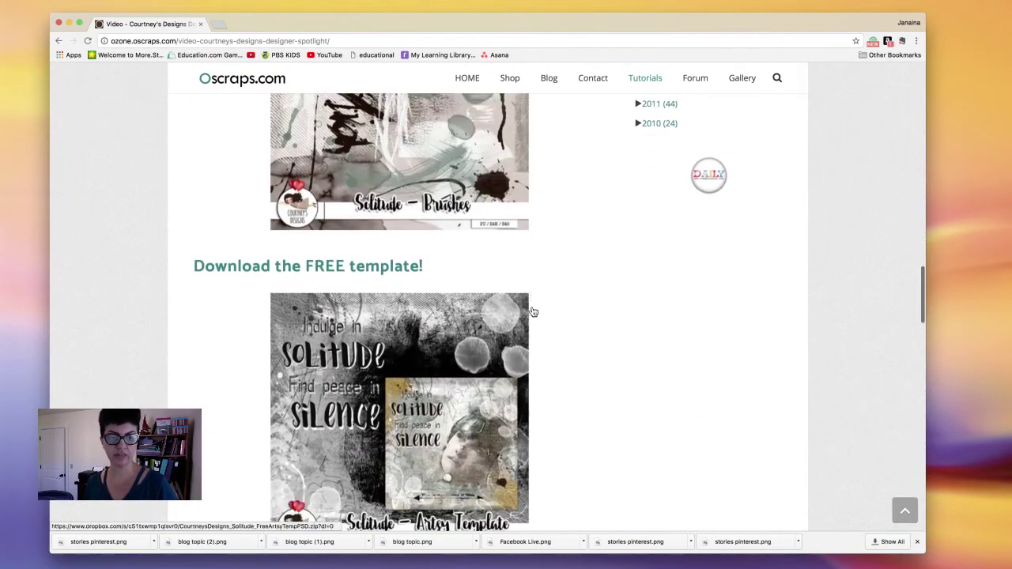
scroll(533, 311, down, 3)
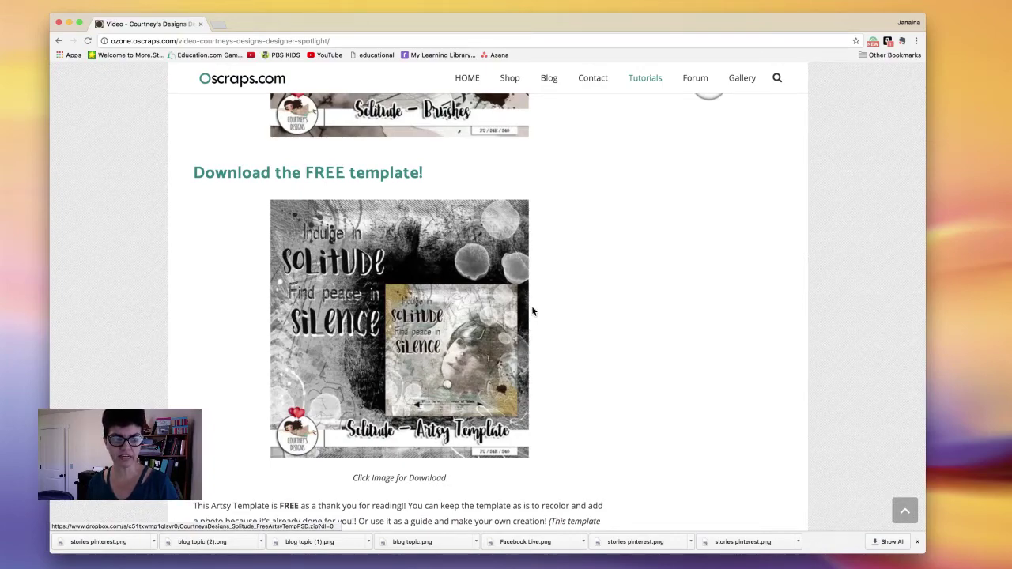
scroll(532, 311, up, 10)
scroll(532, 311, up, 15)
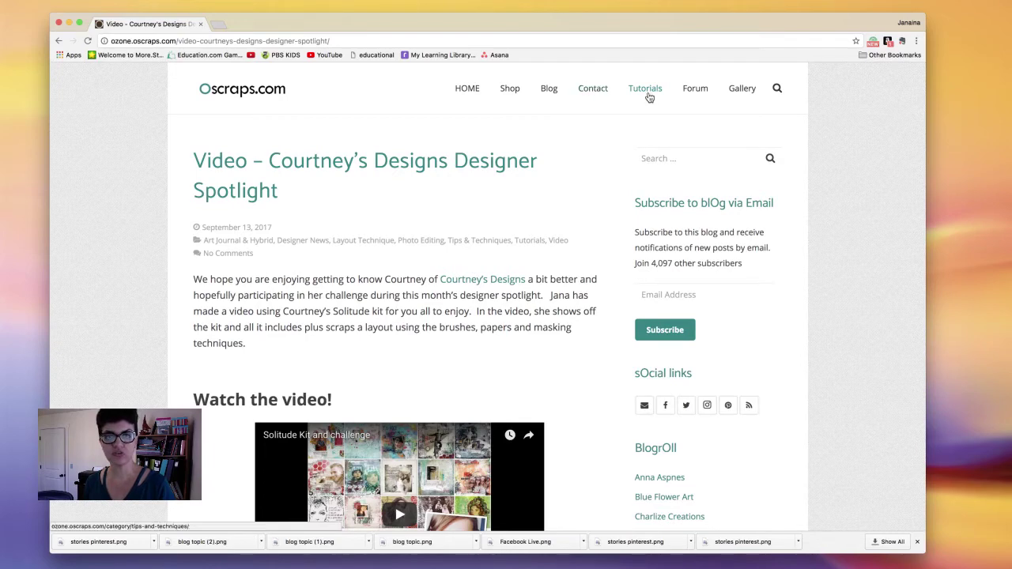
Browse the Oscraps forum board list, then return to the Masking It preview in Photoshop Elements
click(691, 94)
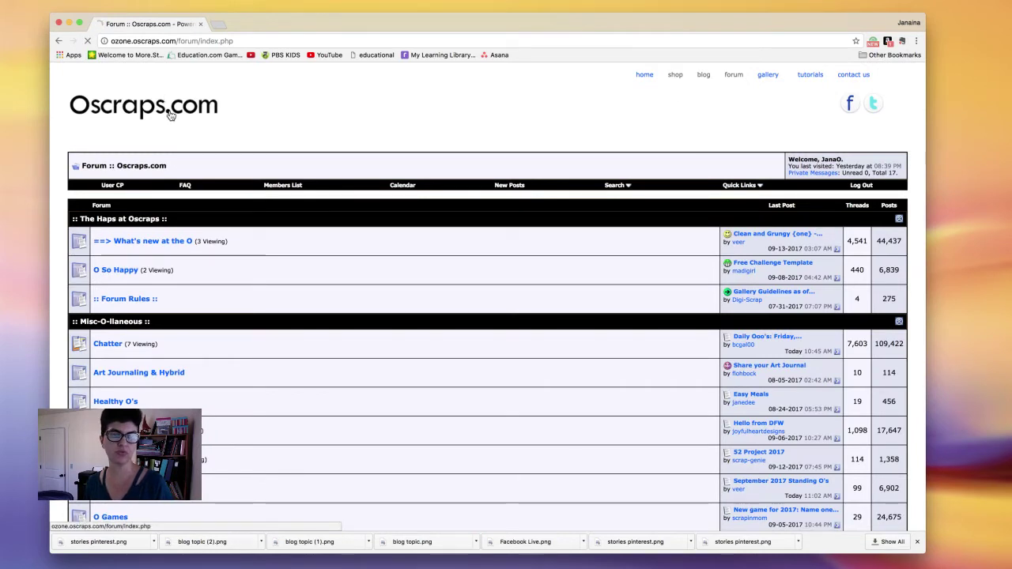
click(642, 78)
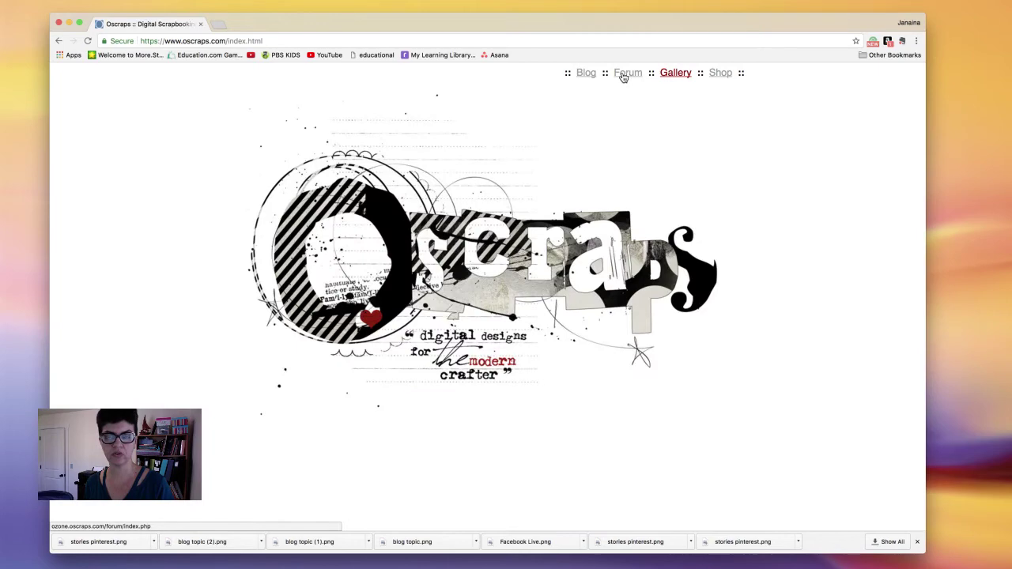
click(628, 75)
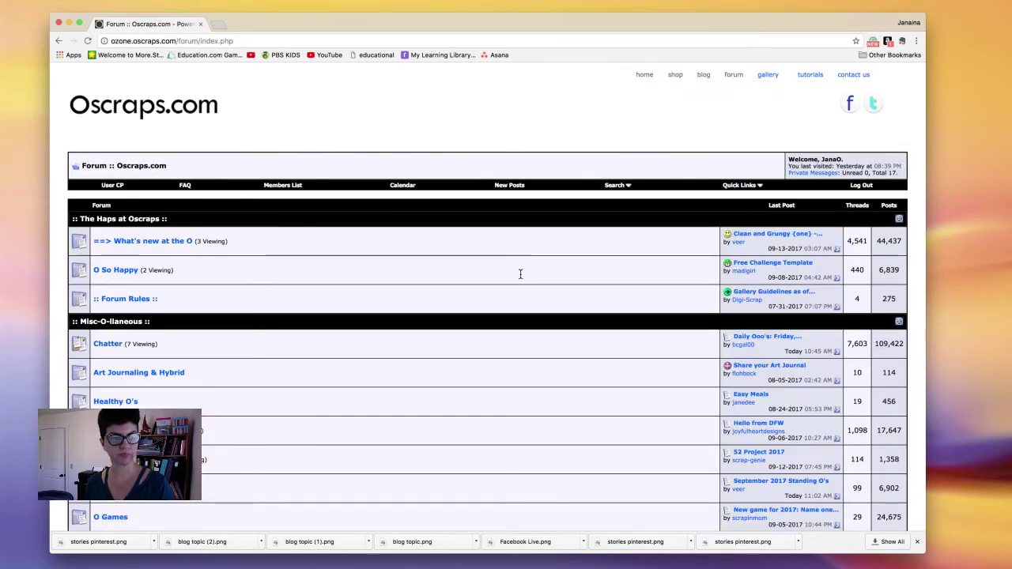
scroll(521, 277, down, 5)
scroll(521, 276, down, 5)
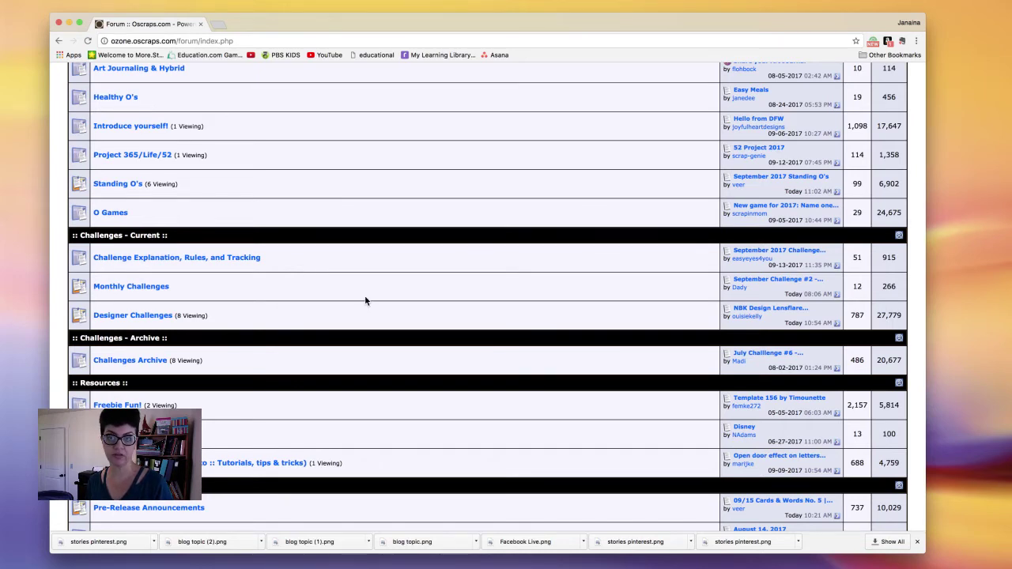
scroll(363, 297, up, 5)
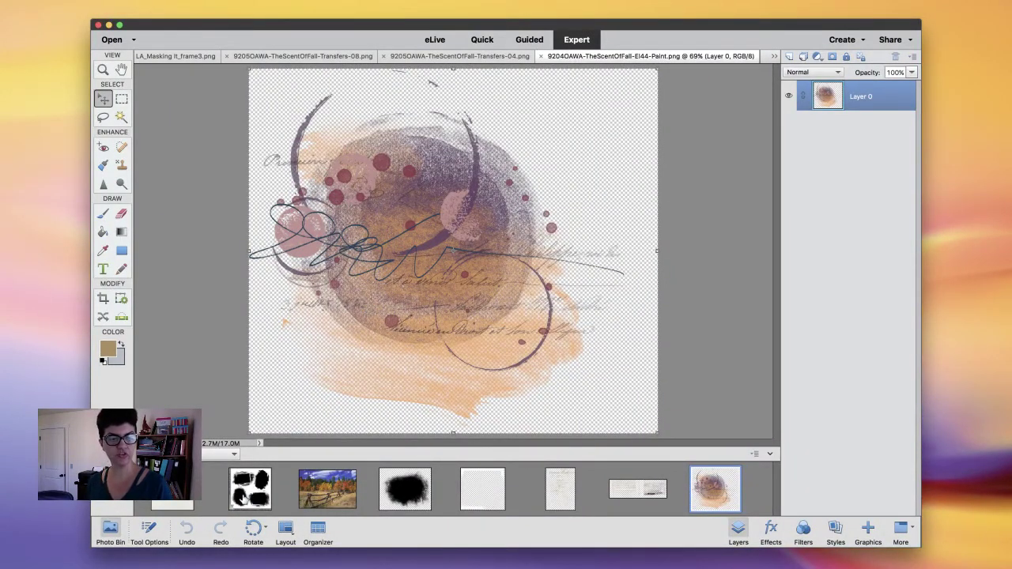
click(247, 495)
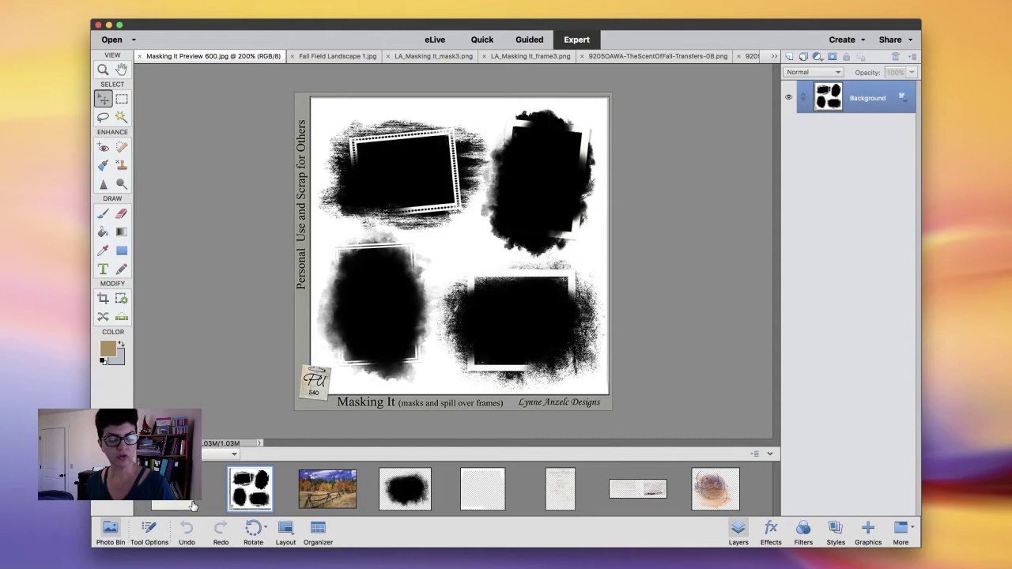
Cycle through the Untitled-1 layout, Masking It preview, mask3 and frame3 documents
double_click(192, 506)
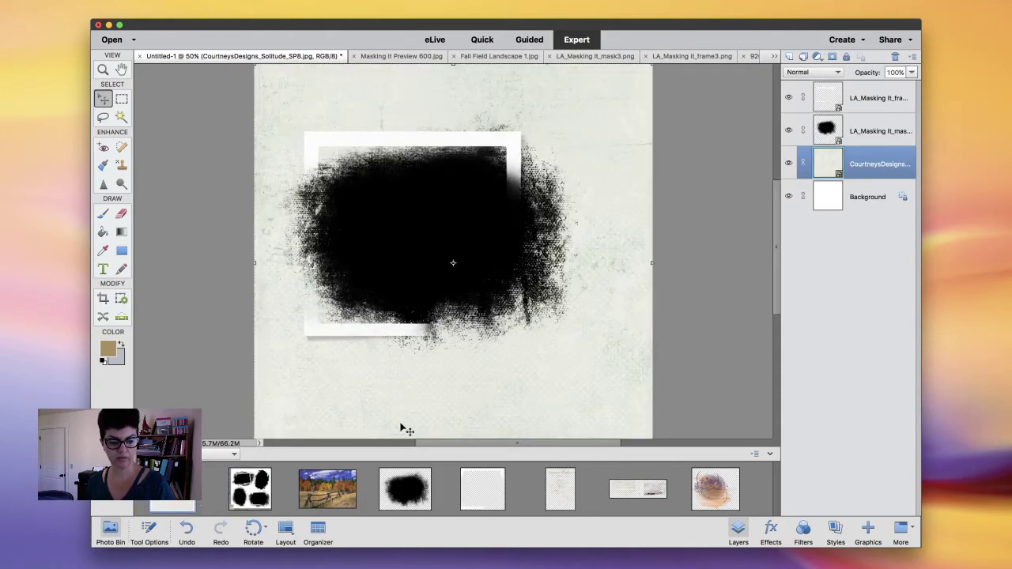
double_click(255, 500)
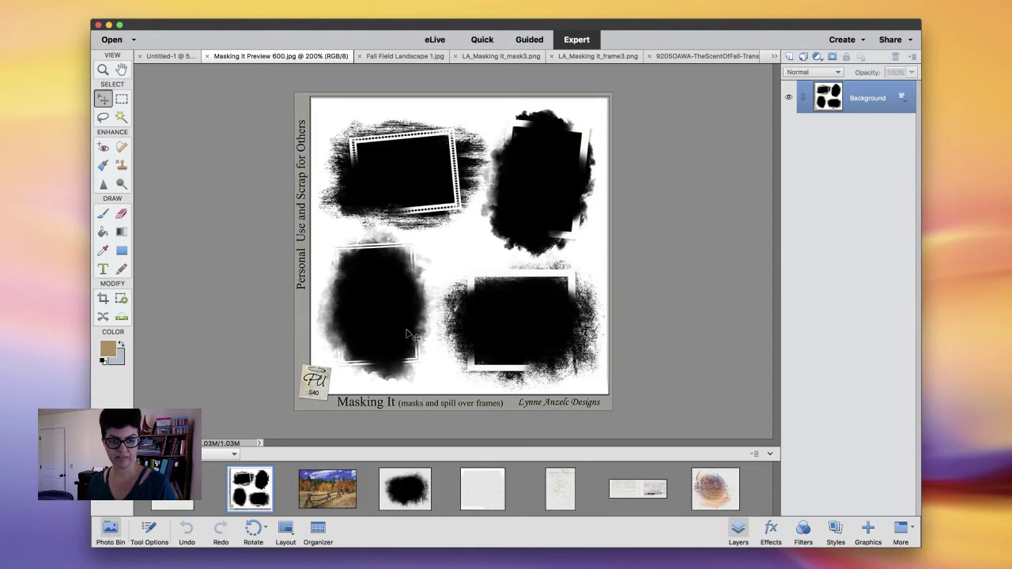
double_click(419, 500)
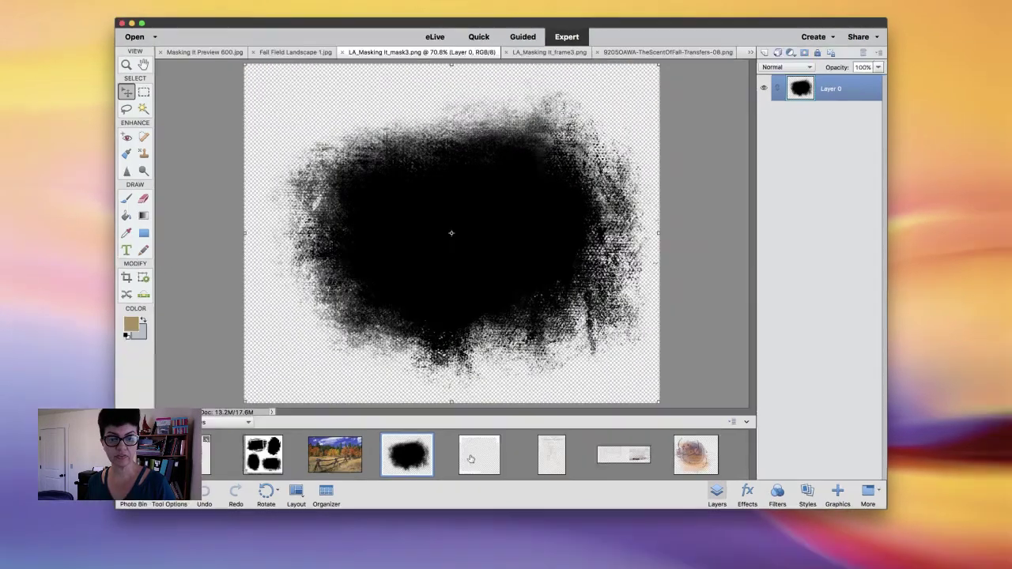
double_click(473, 495)
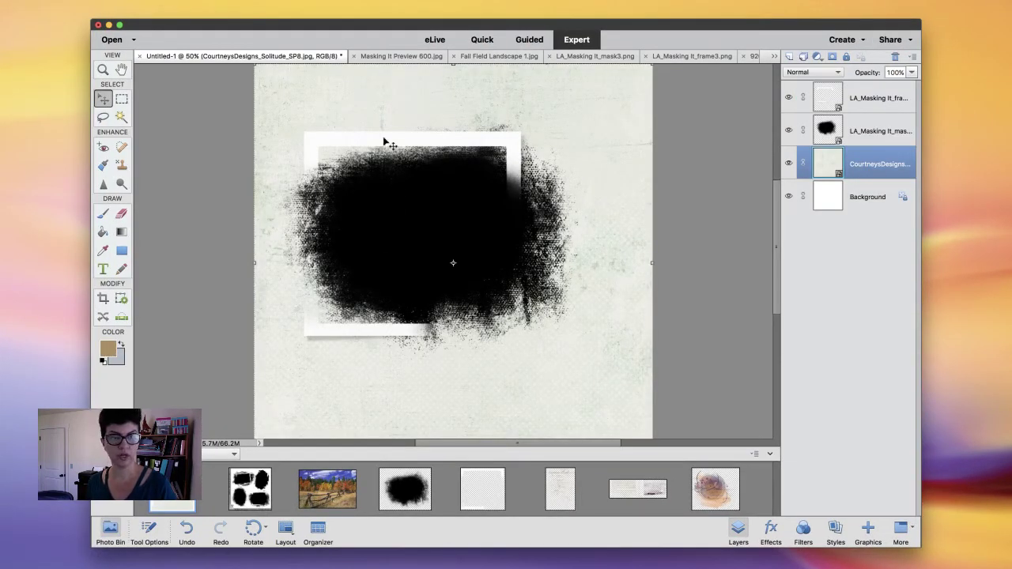
Move the frame3 layer slightly down and right over the black mask
click(851, 109)
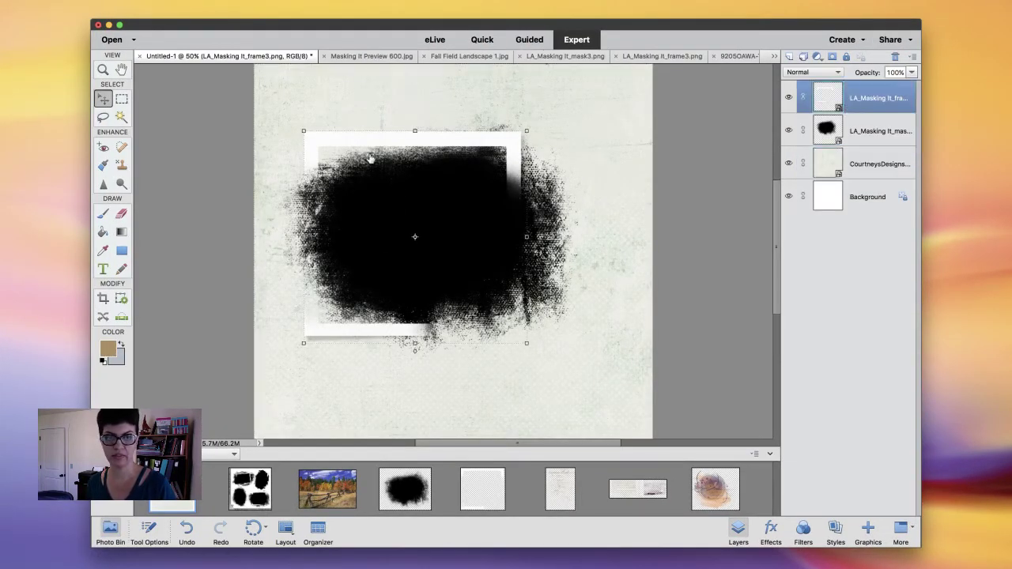
drag(378, 142, 444, 103)
drag(229, 187, 210, 204)
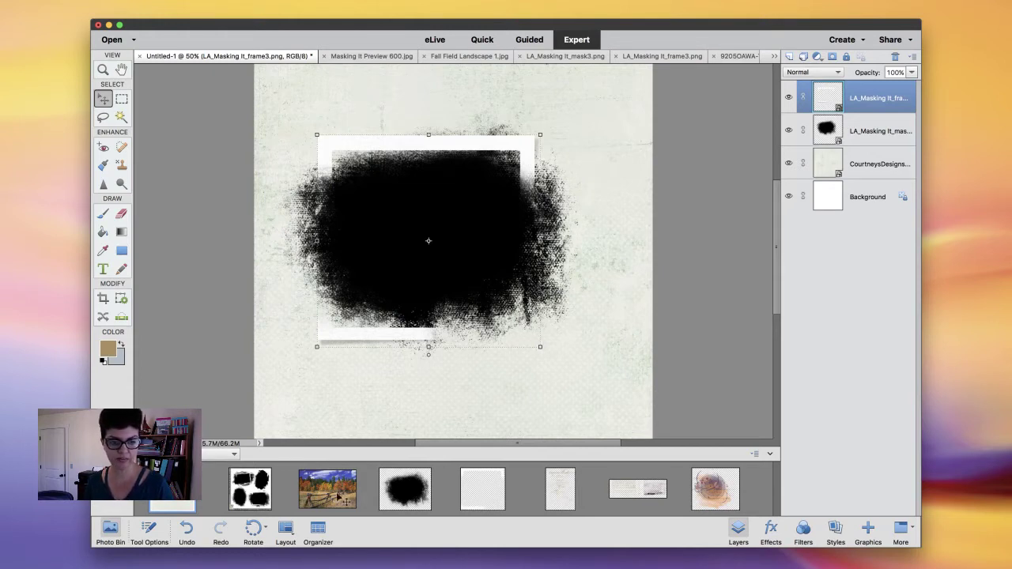
click(249, 504)
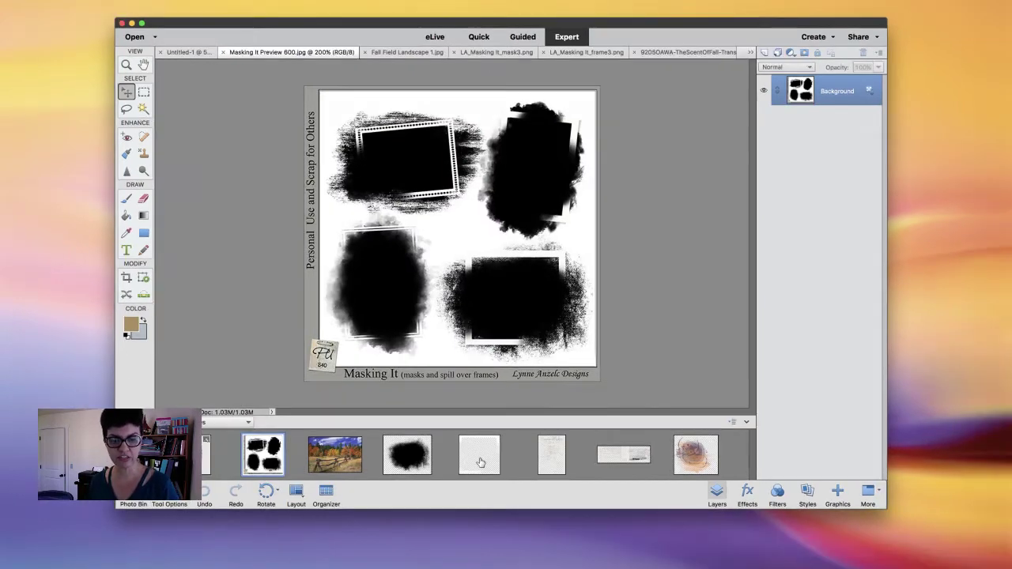
Close frame3 and preview the Transfers-08, Transfers-04 and Paint files before returning to Untitled-1
click(483, 494)
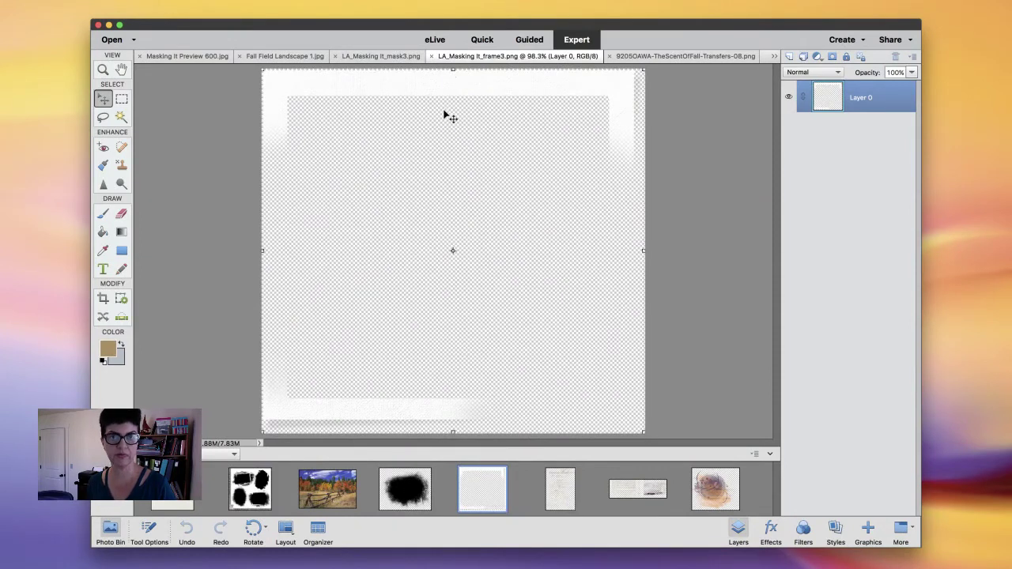
click(433, 57)
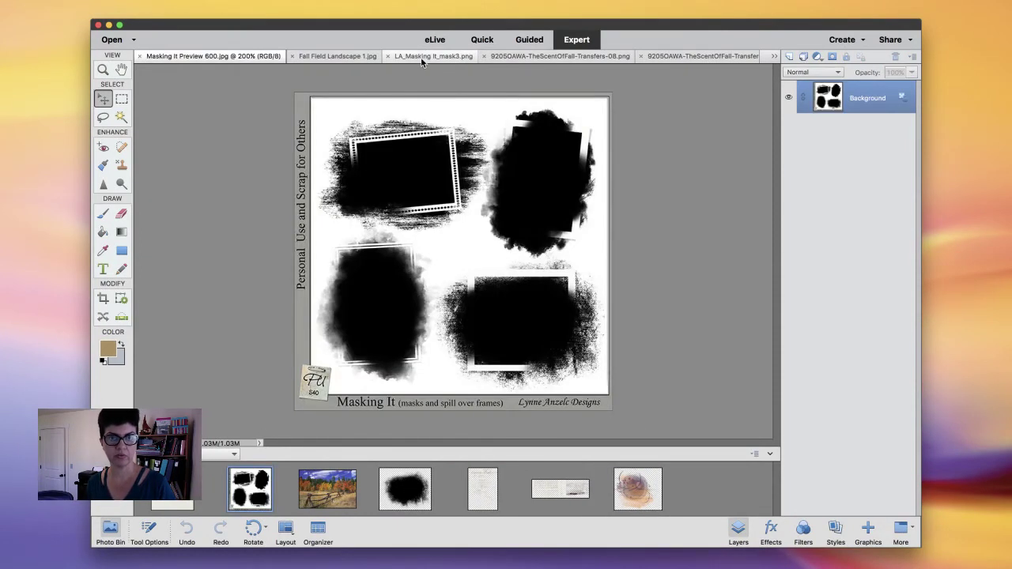
click(519, 57)
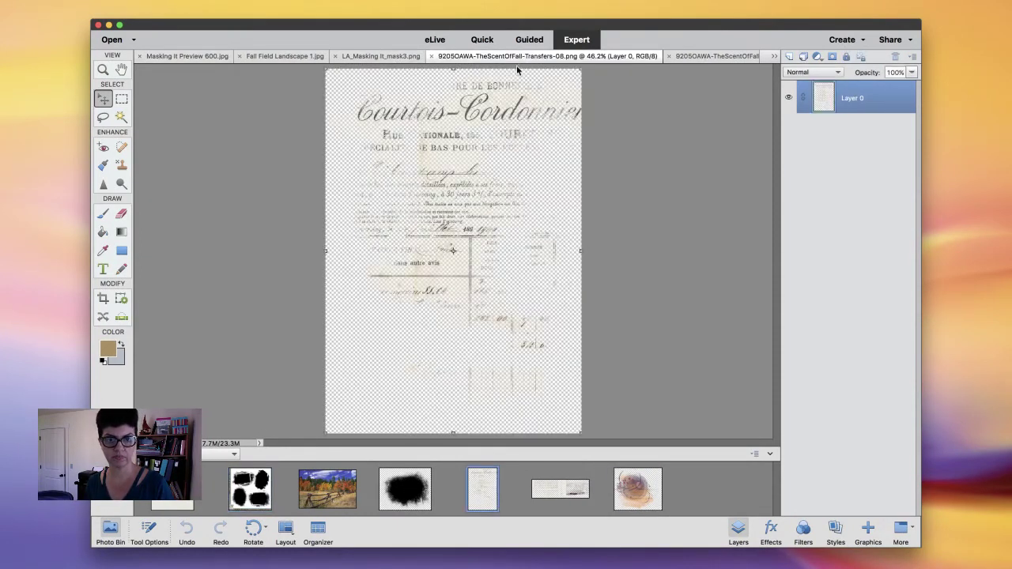
click(577, 494)
click(621, 493)
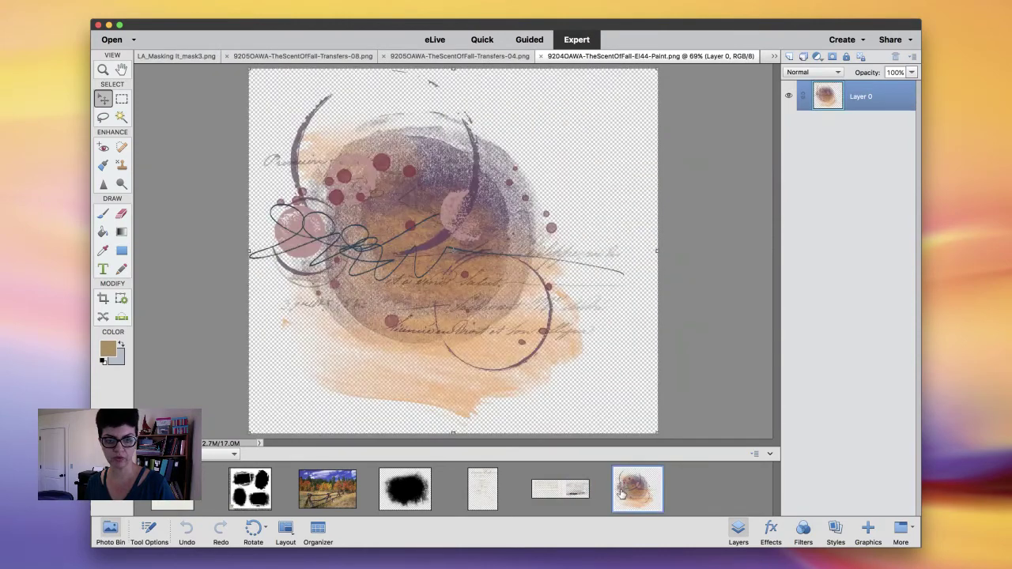
click(186, 503)
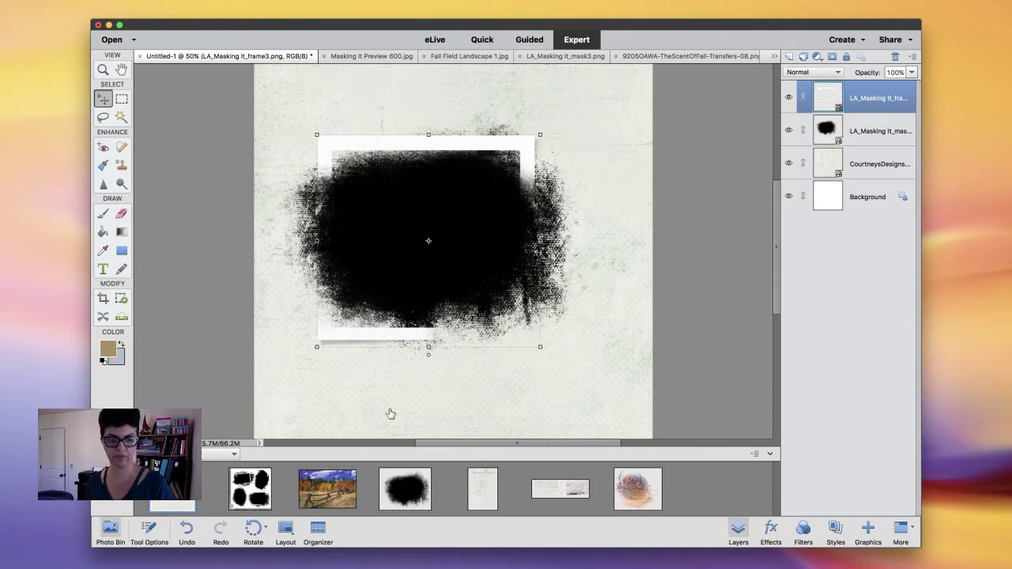
Place Fall Field Landscape 1, enlarge it past 136% to cover the mask, and clip it to mask3
drag(336, 492, 433, 218)
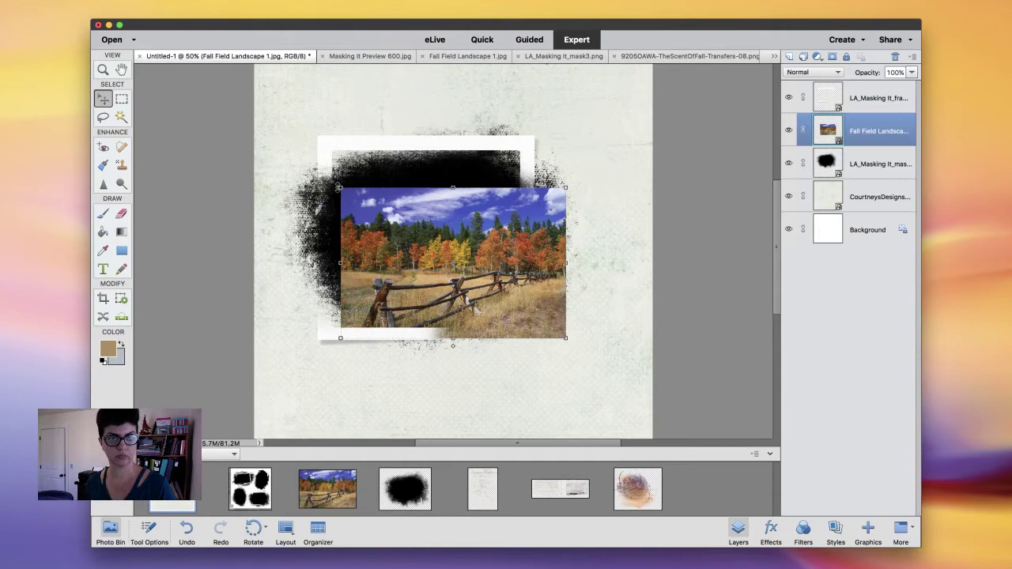
click(340, 189)
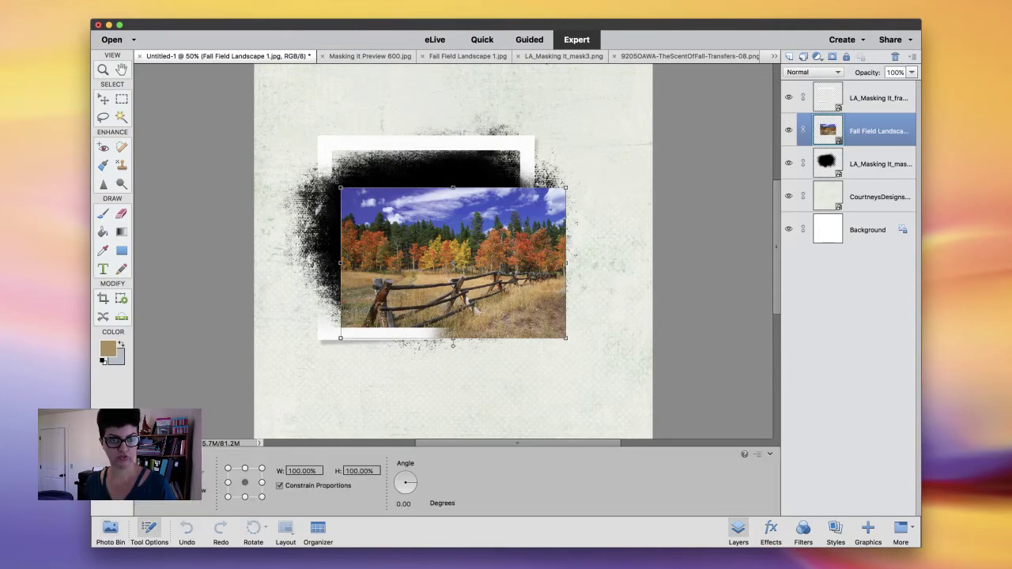
drag(340, 188, 281, 148)
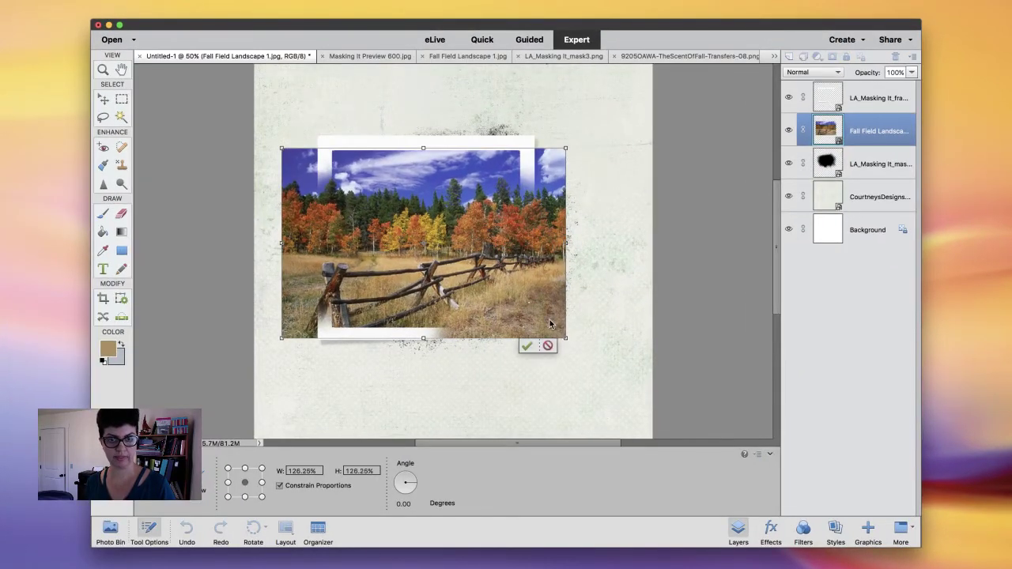
drag(565, 338, 589, 354)
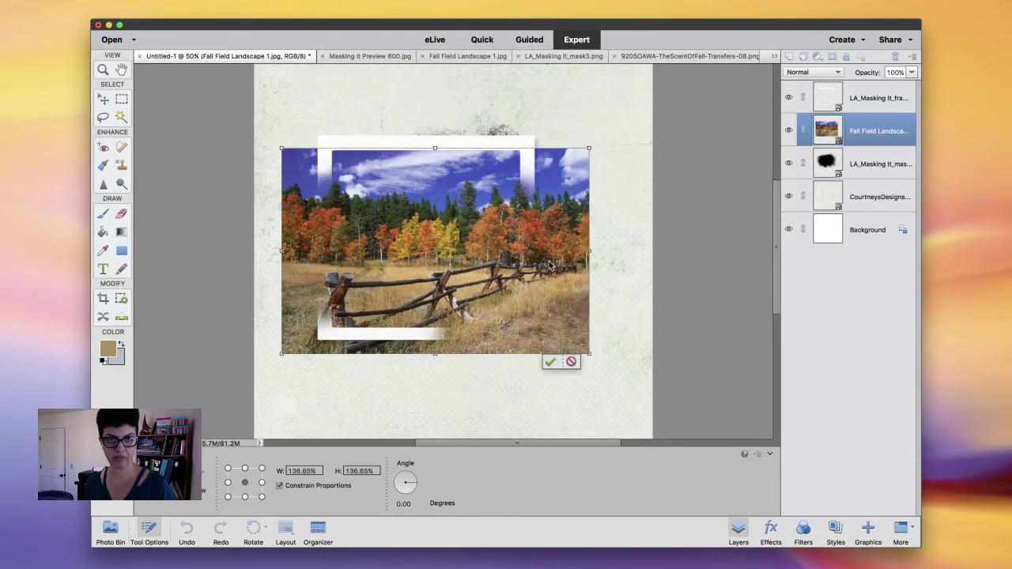
drag(539, 219, 532, 191)
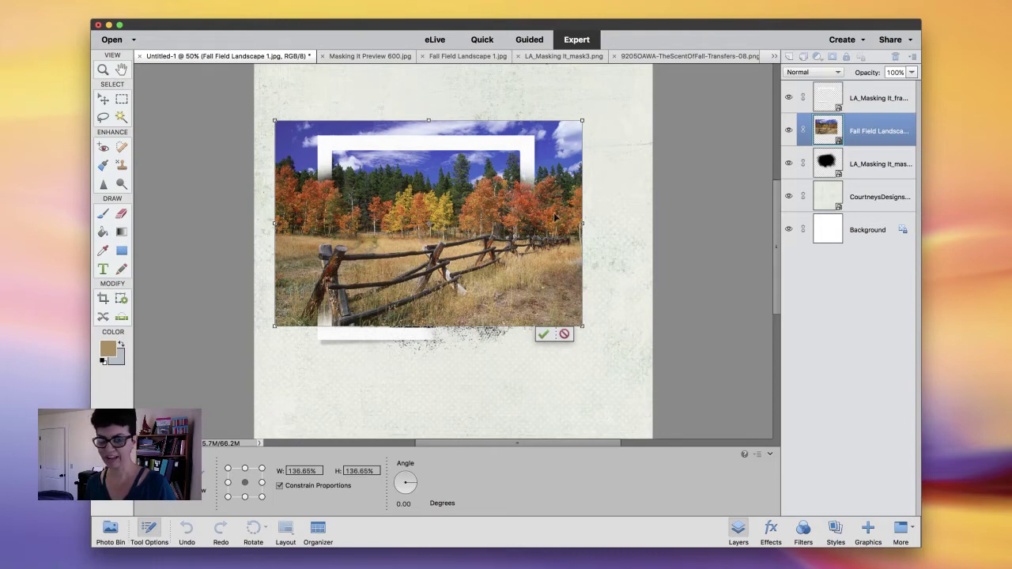
drag(584, 325, 613, 364)
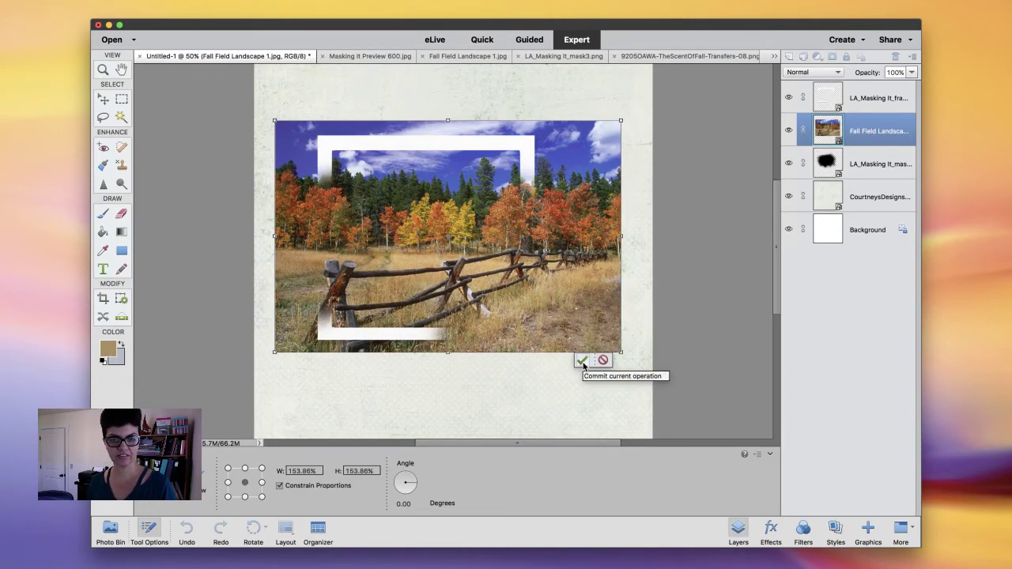
click(583, 362)
click(110, 532)
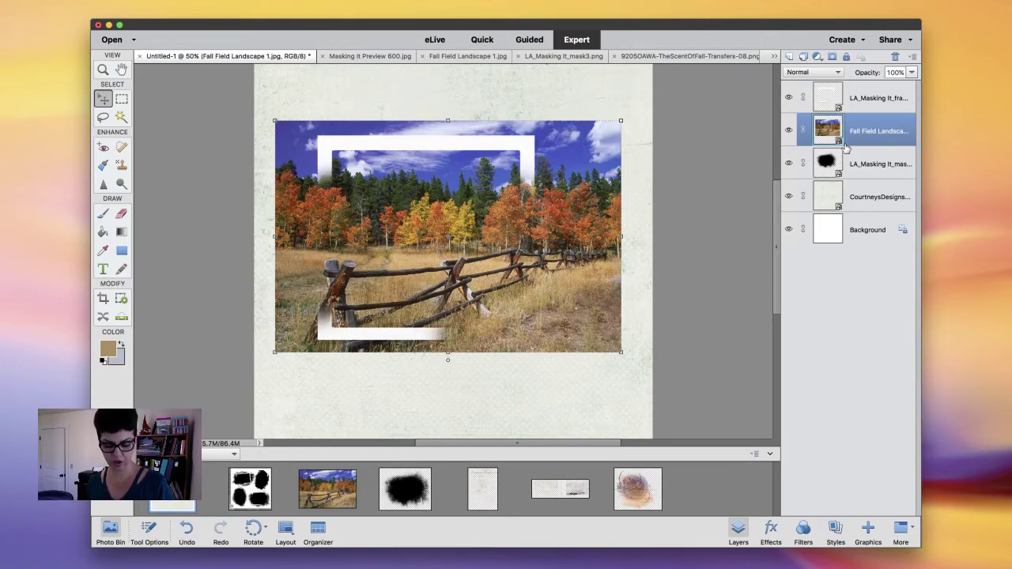
alt+click(844, 148)
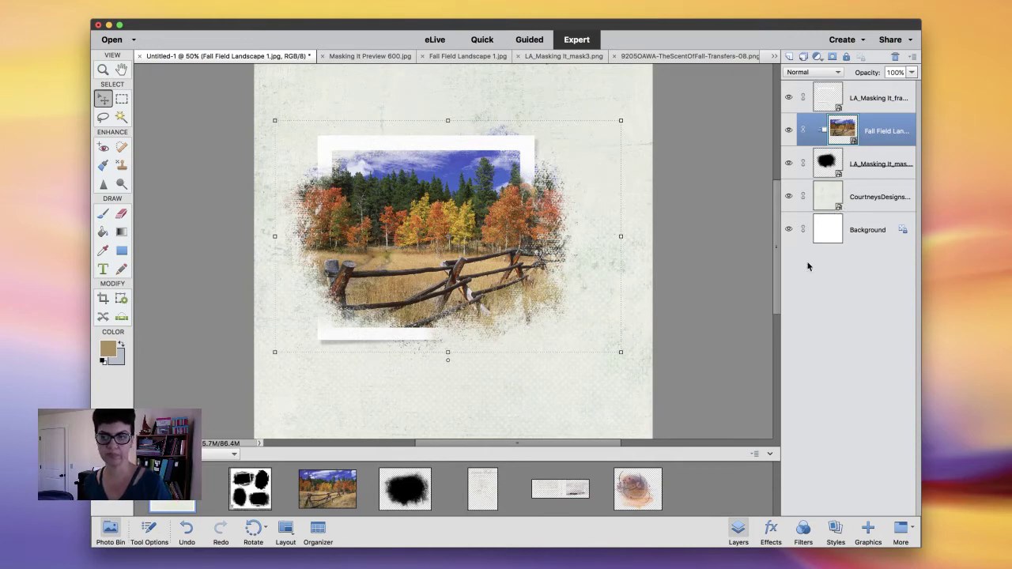
Add the Transfers-08 text transfer above the paper, shrunk to 66.62% near the page corner
click(872, 194)
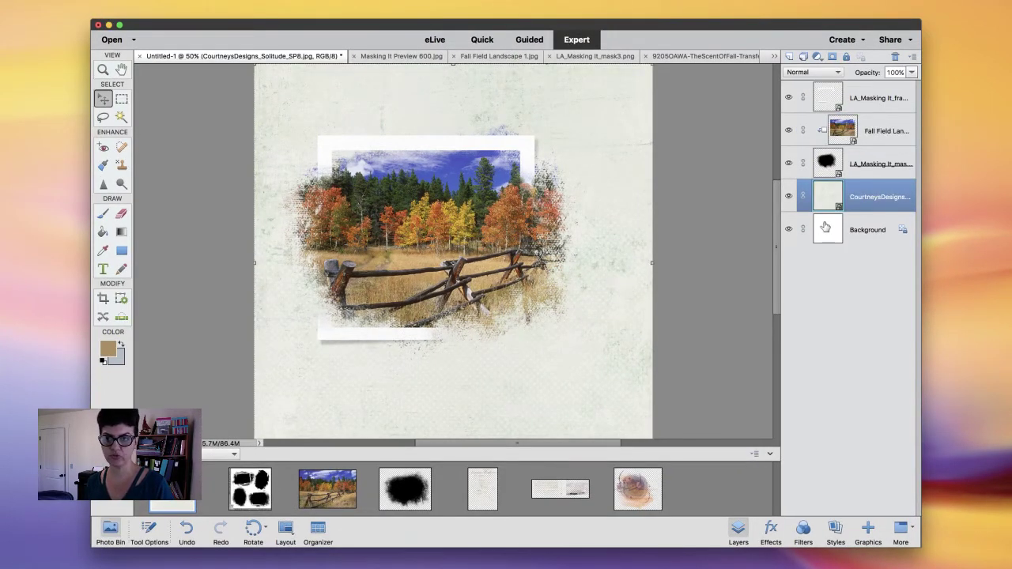
drag(485, 490, 312, 126)
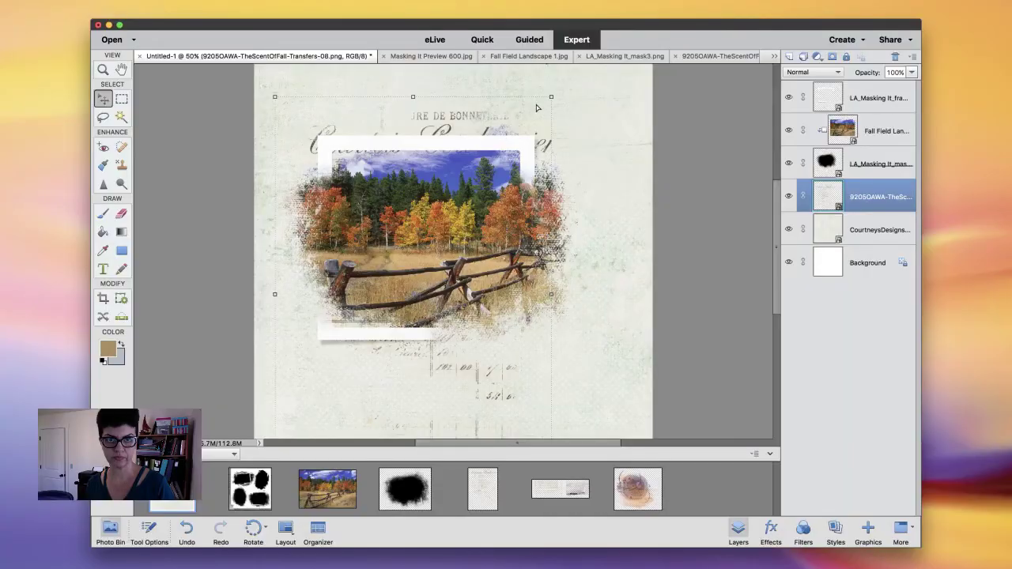
click(271, 191)
drag(532, 111, 506, 164)
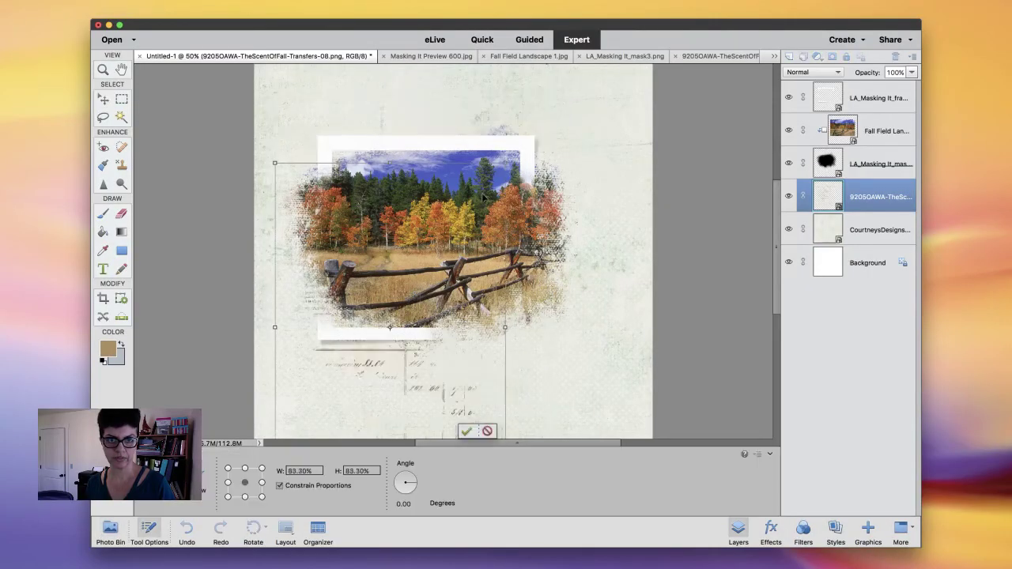
drag(431, 253, 409, 153)
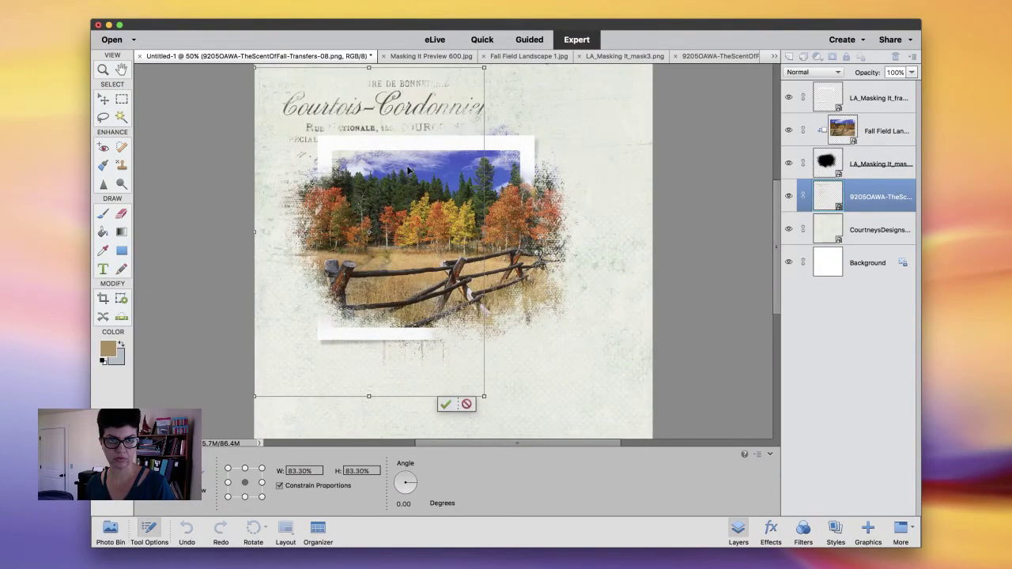
drag(483, 396, 438, 330)
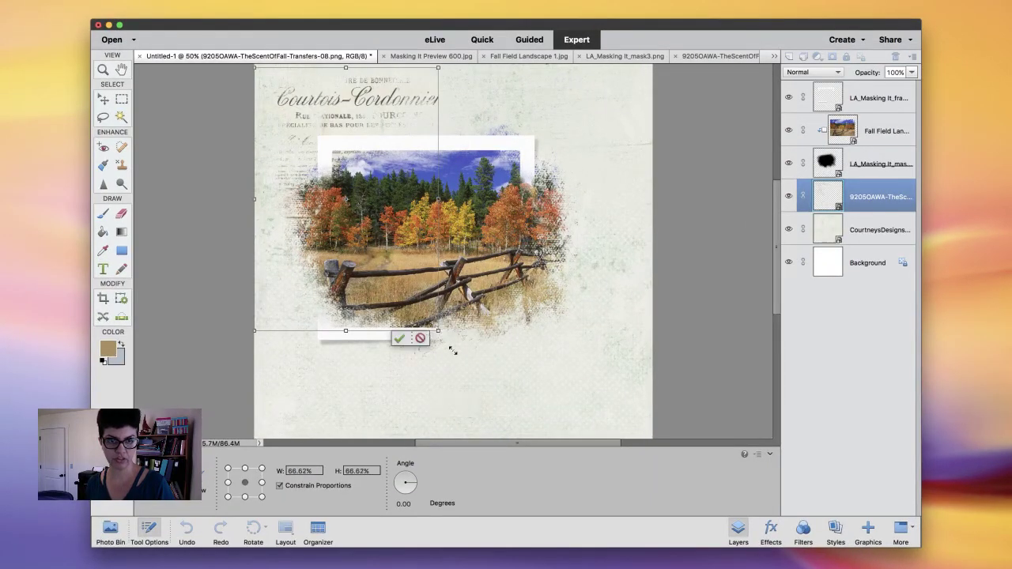
click(399, 338)
click(110, 530)
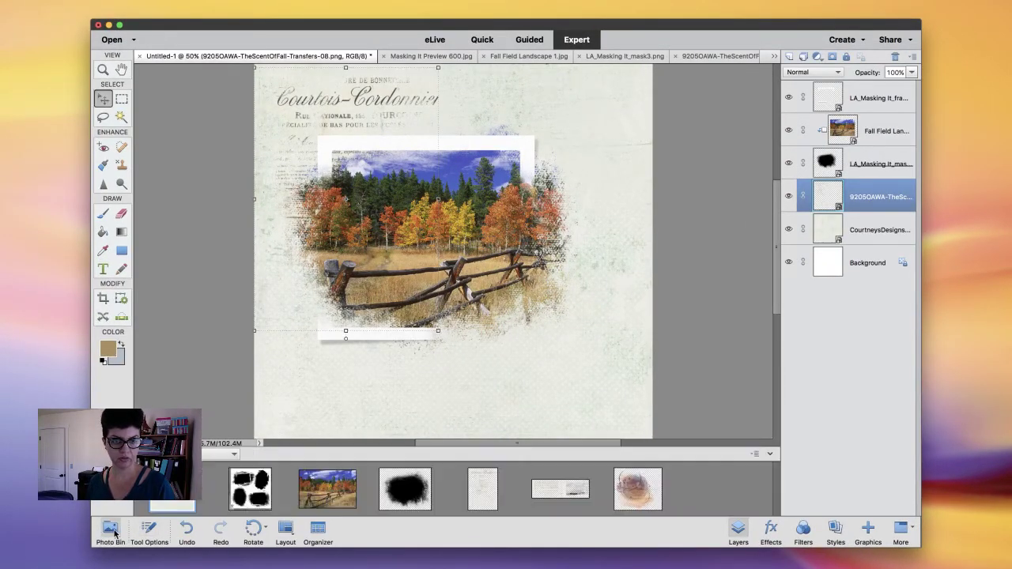
Add Transfers-04 beneath the mask, scaled to 67.57% just below the photo
drag(578, 495, 497, 292)
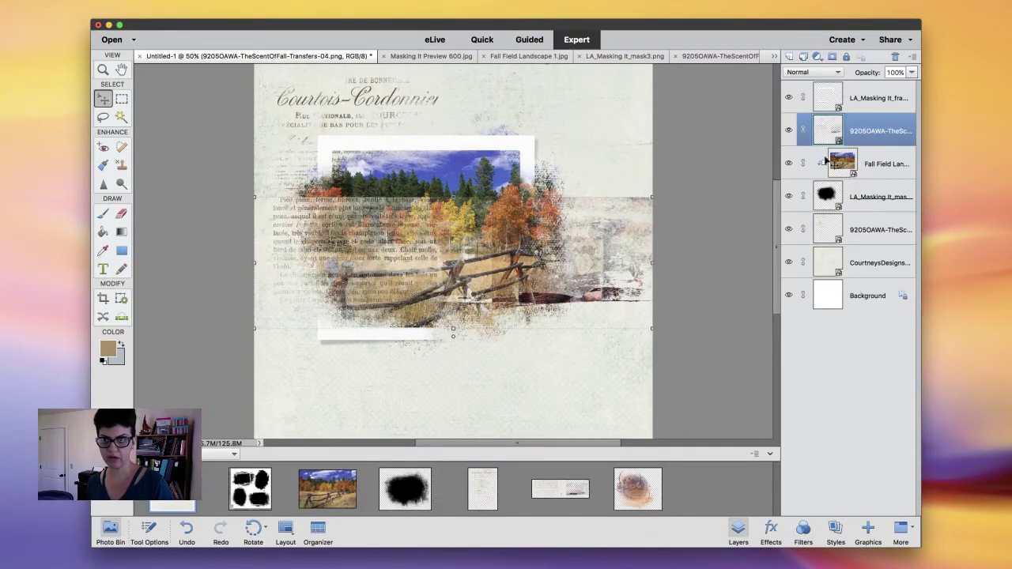
drag(848, 128, 840, 250)
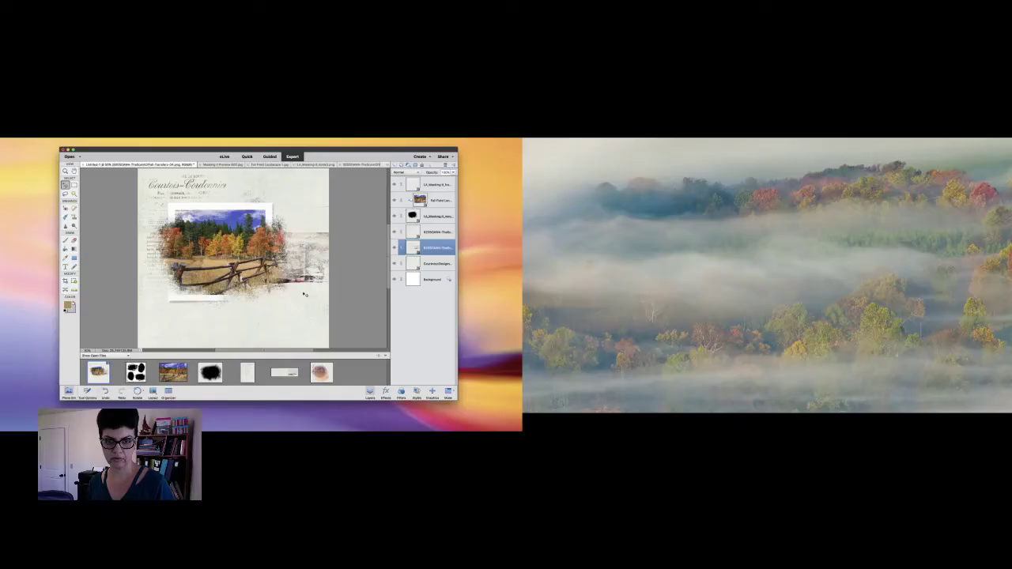
drag(614, 272, 598, 319)
drag(307, 285, 319, 278)
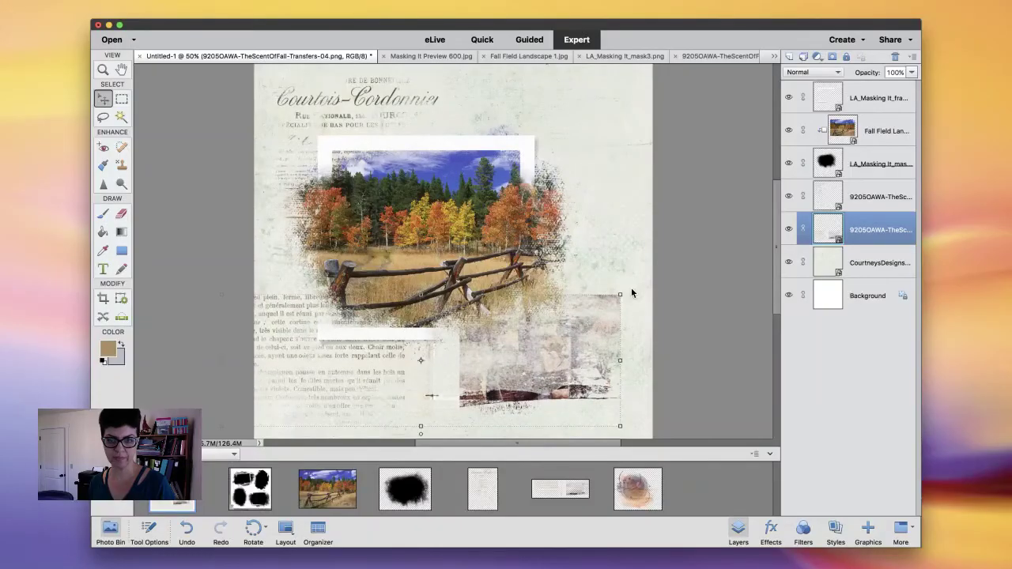
drag(621, 295, 508, 315)
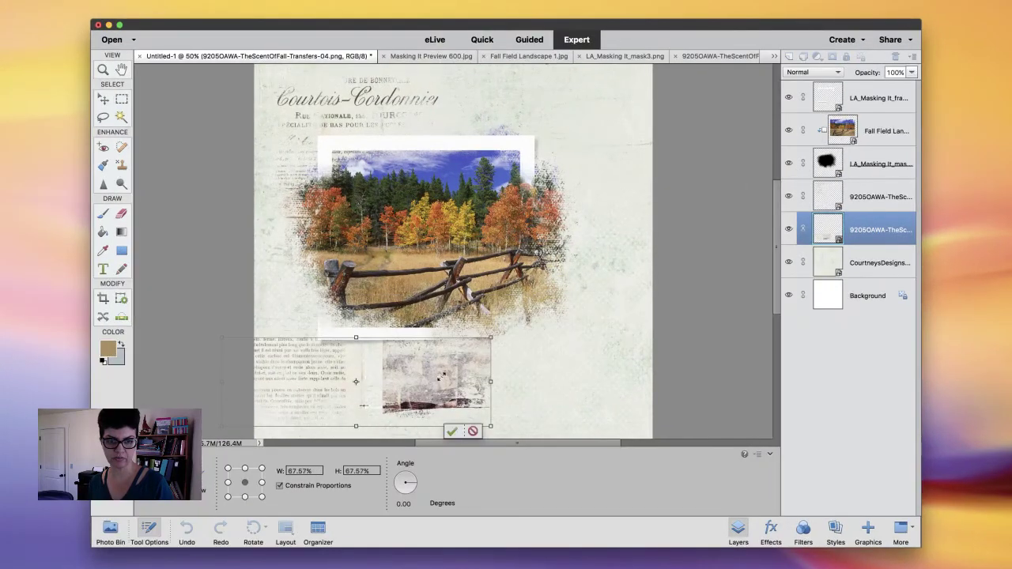
drag(453, 361, 456, 349)
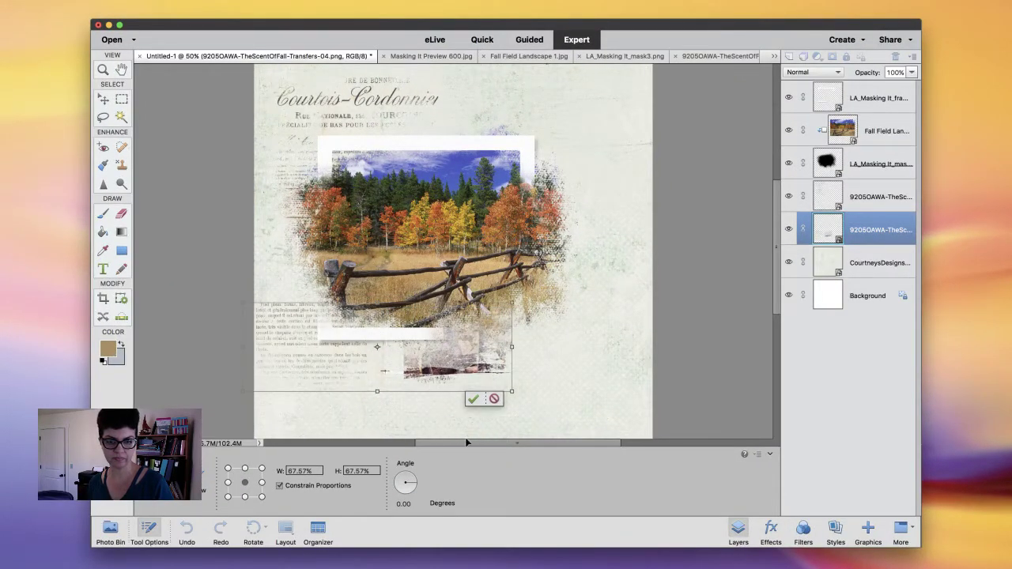
click(474, 400)
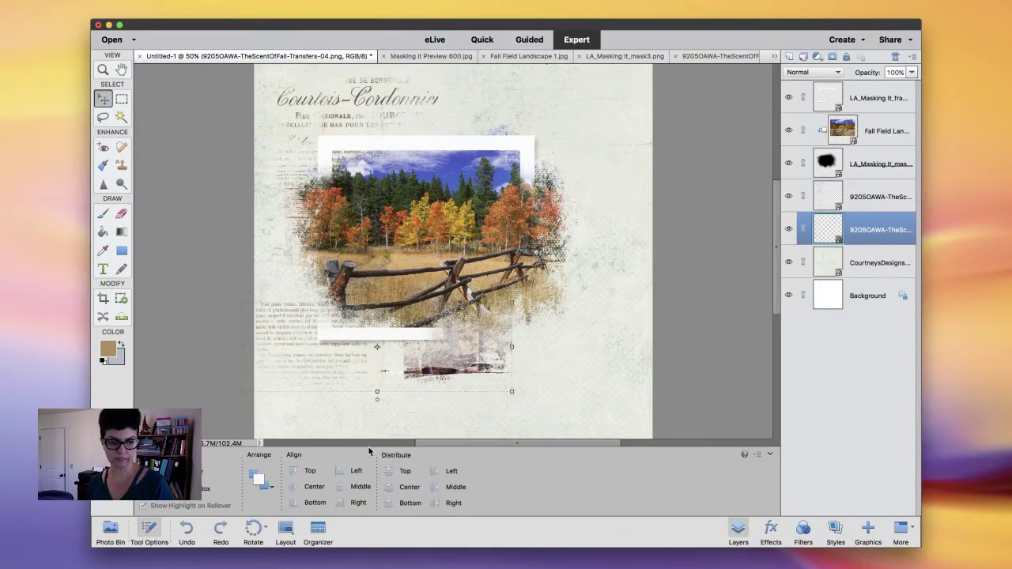
click(107, 531)
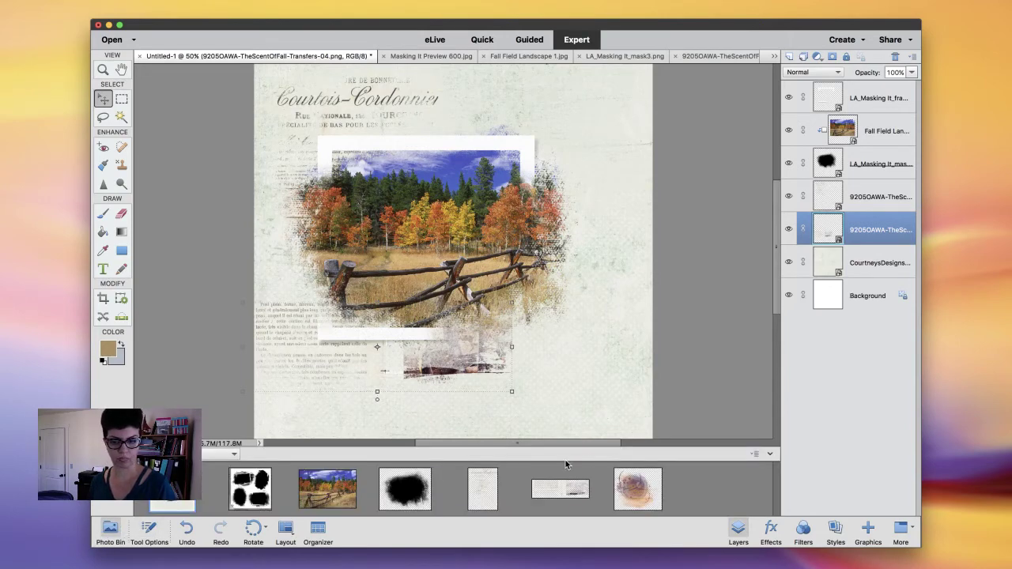
Add the paint splash between the two transfer layers, scaled to 89.6% under the photo's lower right
drag(538, 348, 519, 276)
mouse_move(838, 128)
mouse_down()
mouse_move(835, 261)
mouse_move(836, 246)
mouse_up()
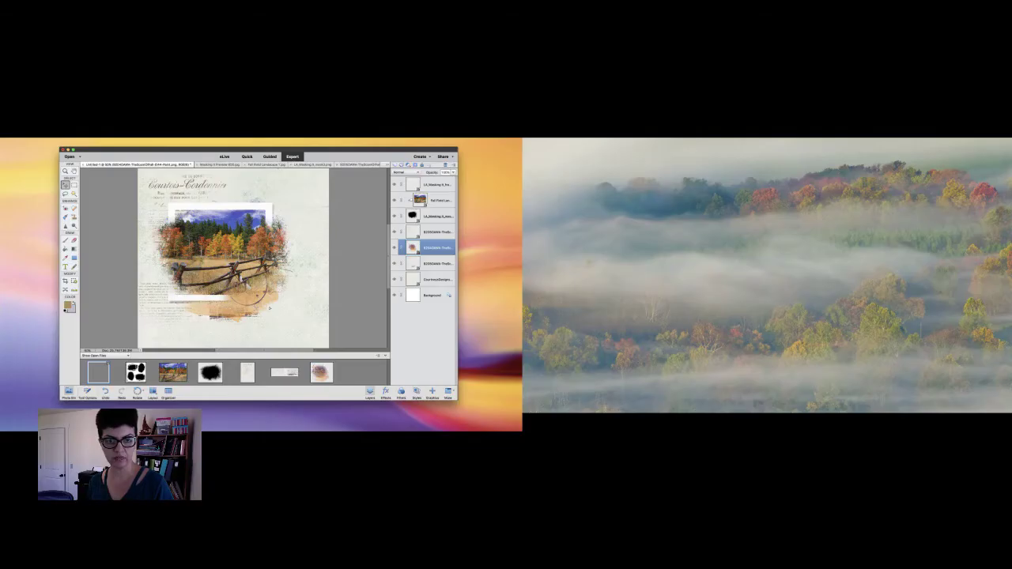
drag(519, 326, 545, 317)
drag(283, 304, 301, 308)
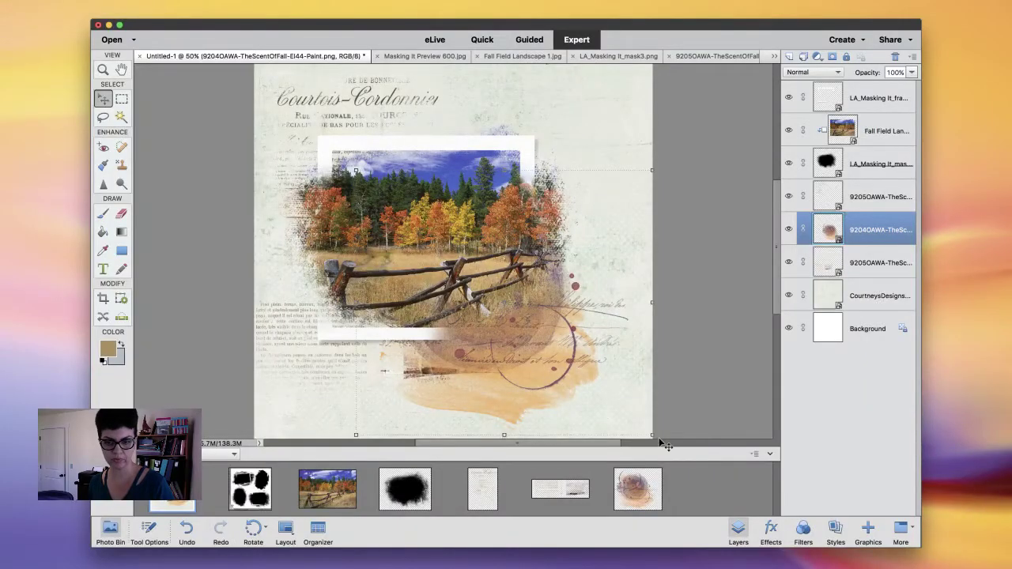
mouse_move(653, 436)
mouse_down()
mouse_move(624, 409)
mouse_move(569, 386)
mouse_up()
drag(496, 367, 496, 381)
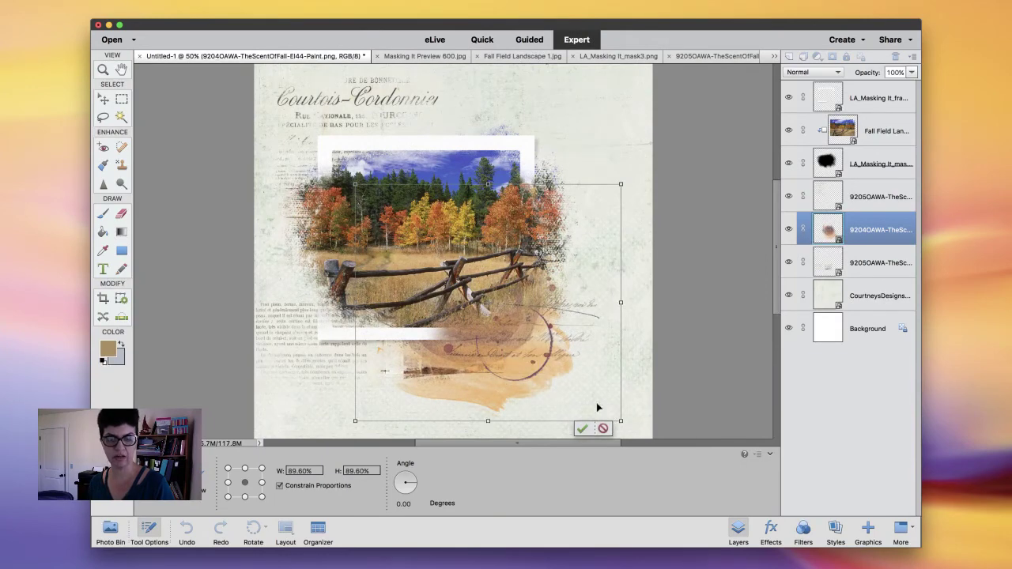
click(582, 429)
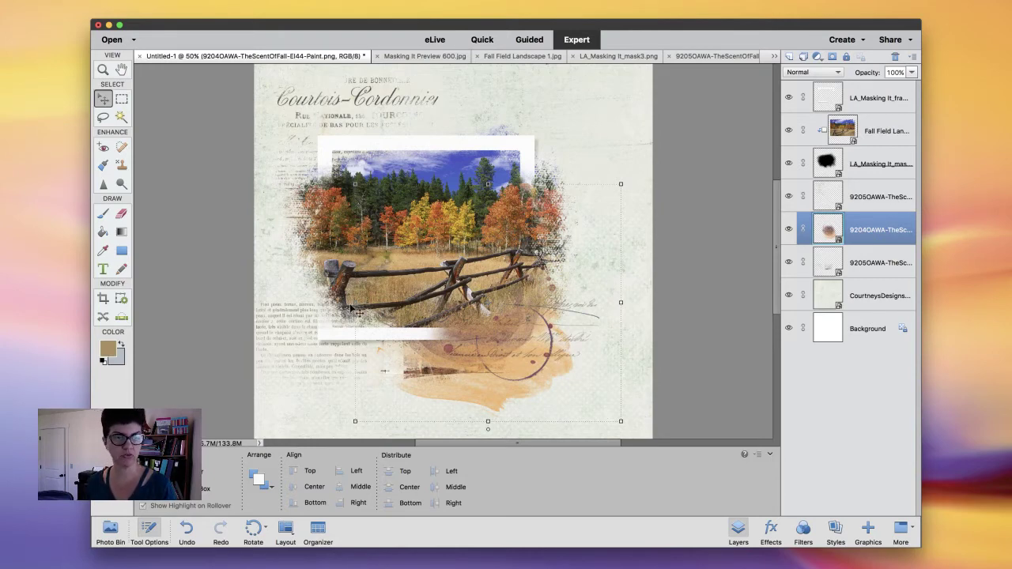
click(104, 213)
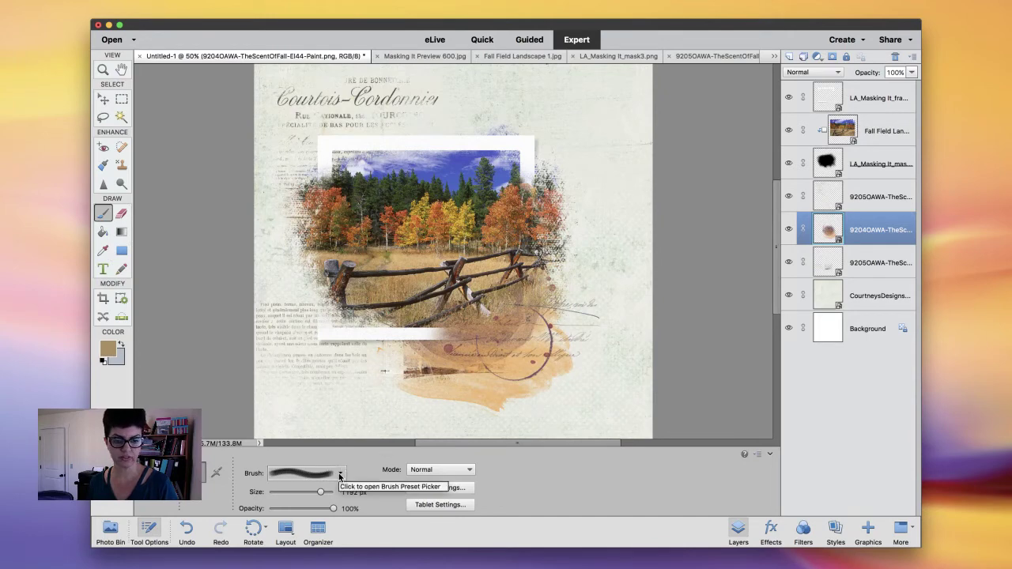
Browse the brush tip list and its options menu without loading new brushes
click(338, 473)
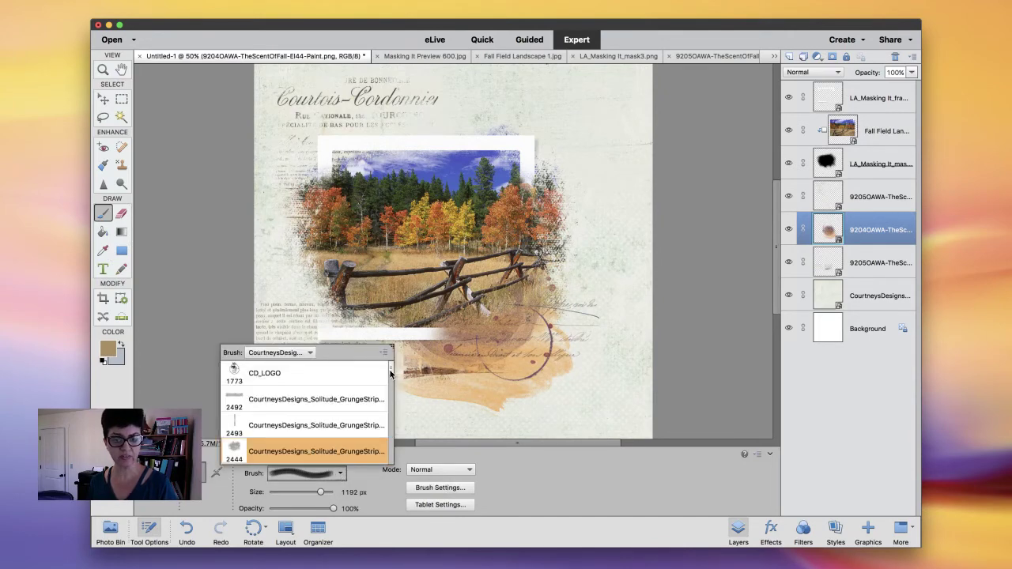
scroll(391, 371, down, 5)
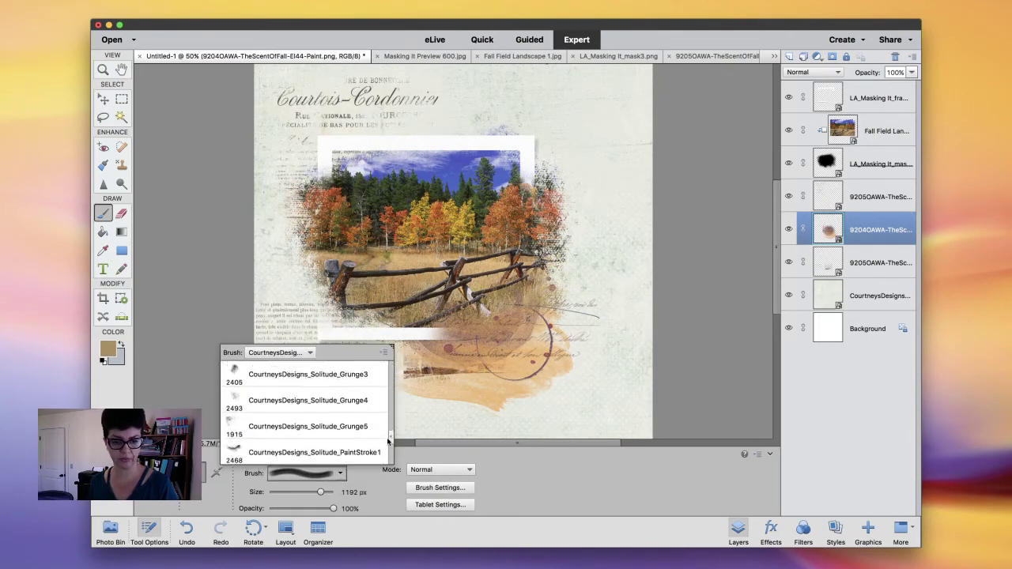
scroll(391, 365, up, 5)
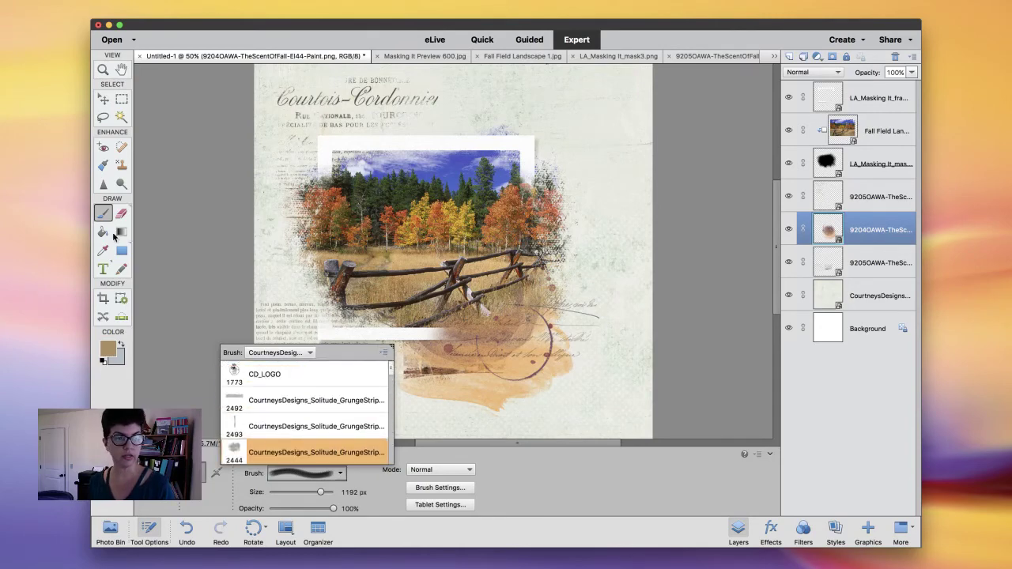
click(105, 217)
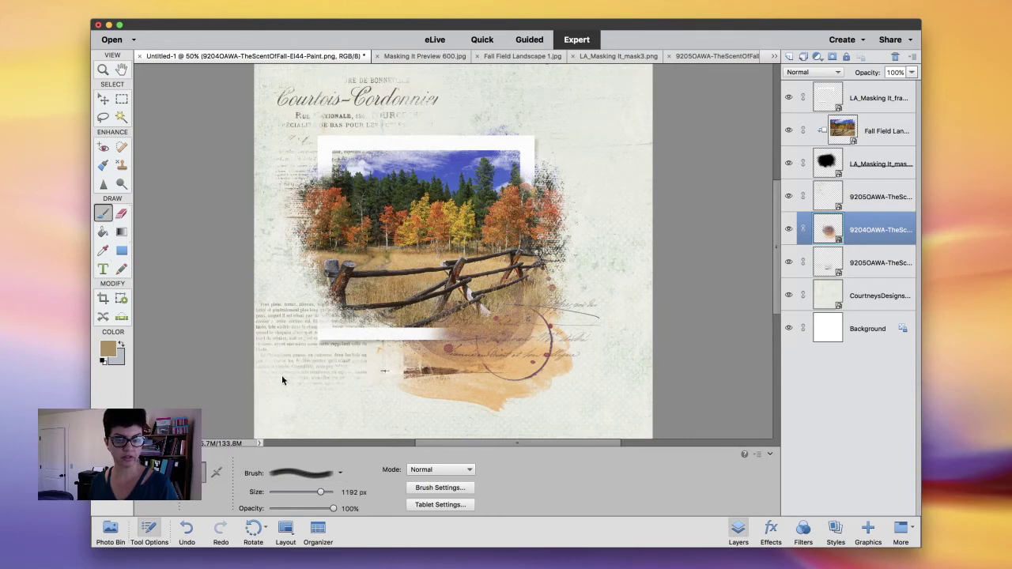
click(293, 473)
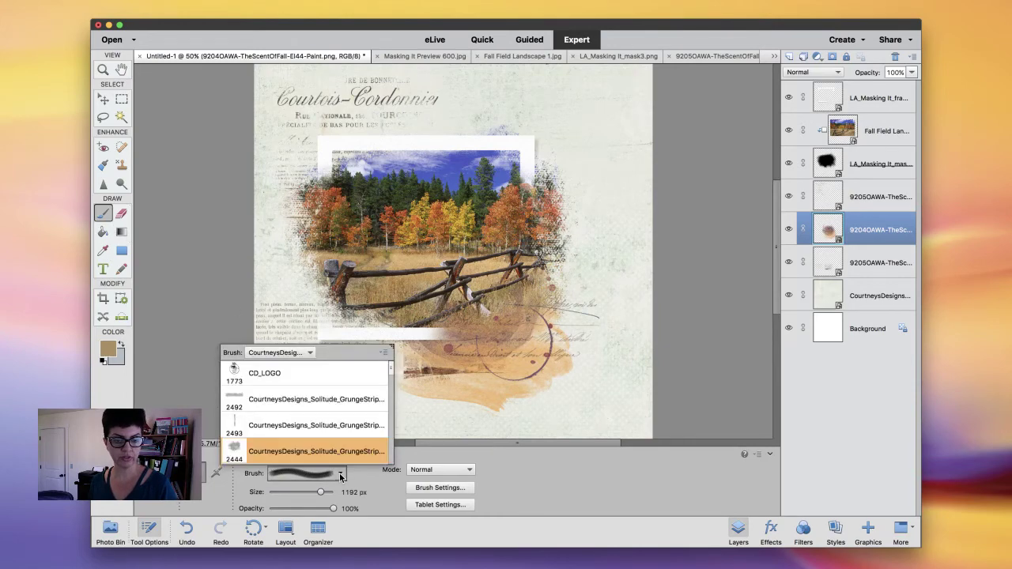
click(384, 353)
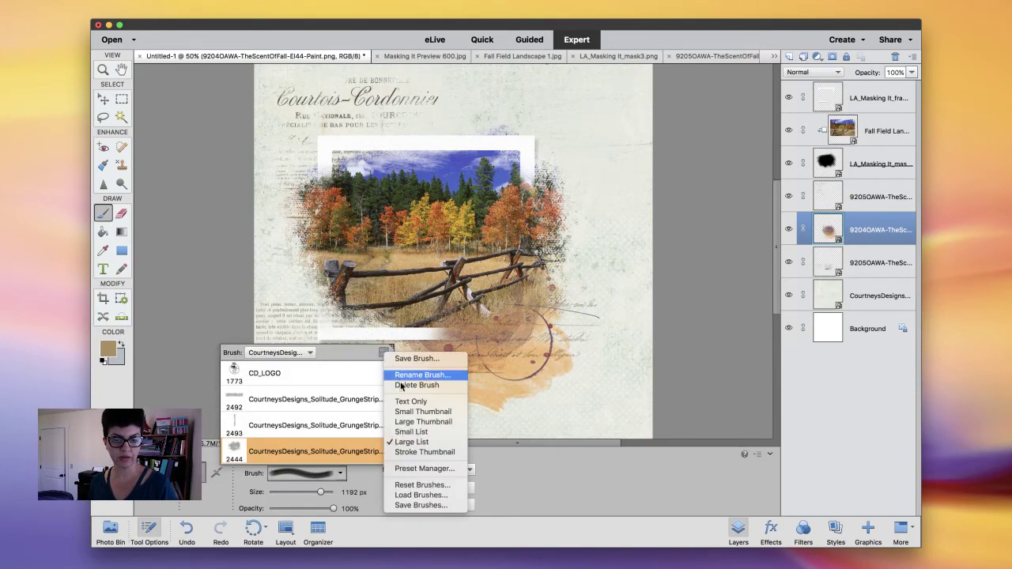
click(310, 427)
Pick the CourtneysDesigns_Solitude_Grunge4 brush tip and shrink it to 1137 px
drag(390, 372, 390, 391)
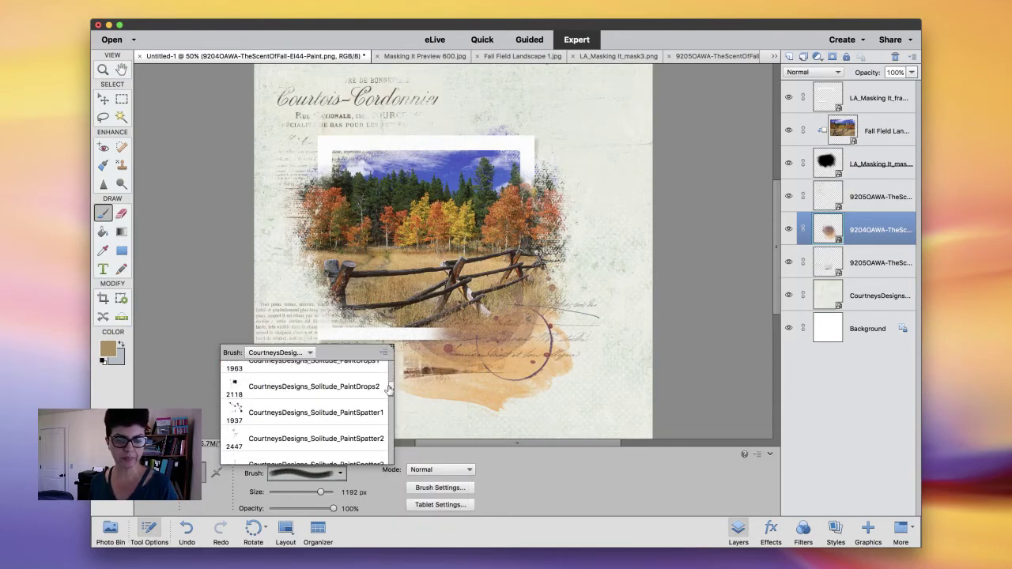
drag(390, 393, 386, 433)
click(327, 416)
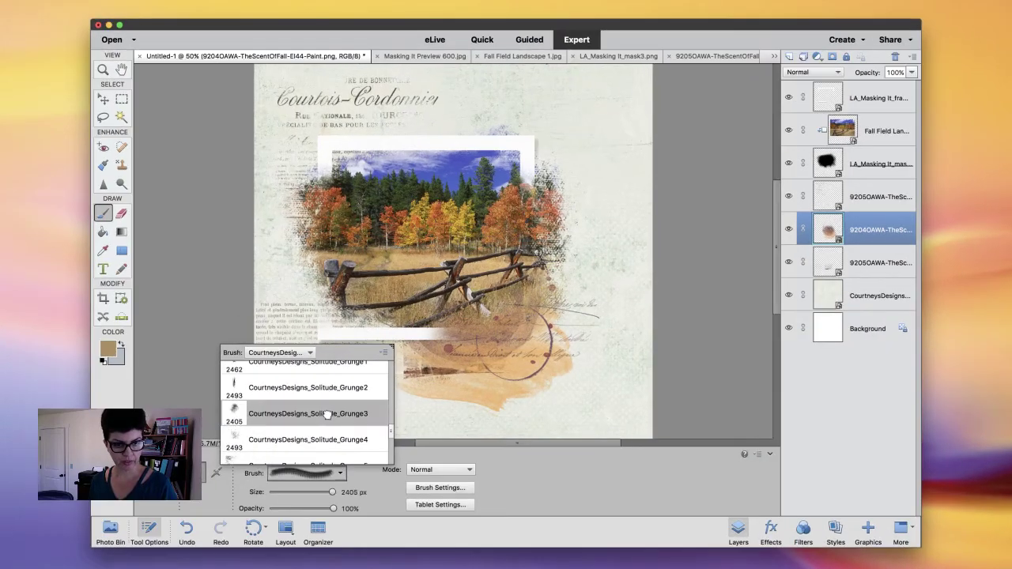
click(296, 439)
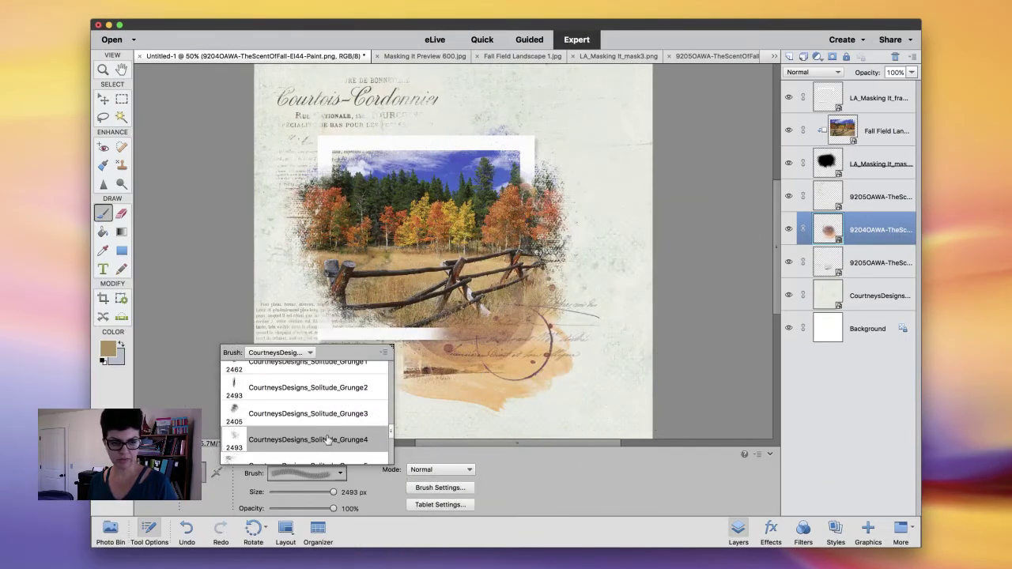
drag(333, 492, 307, 493)
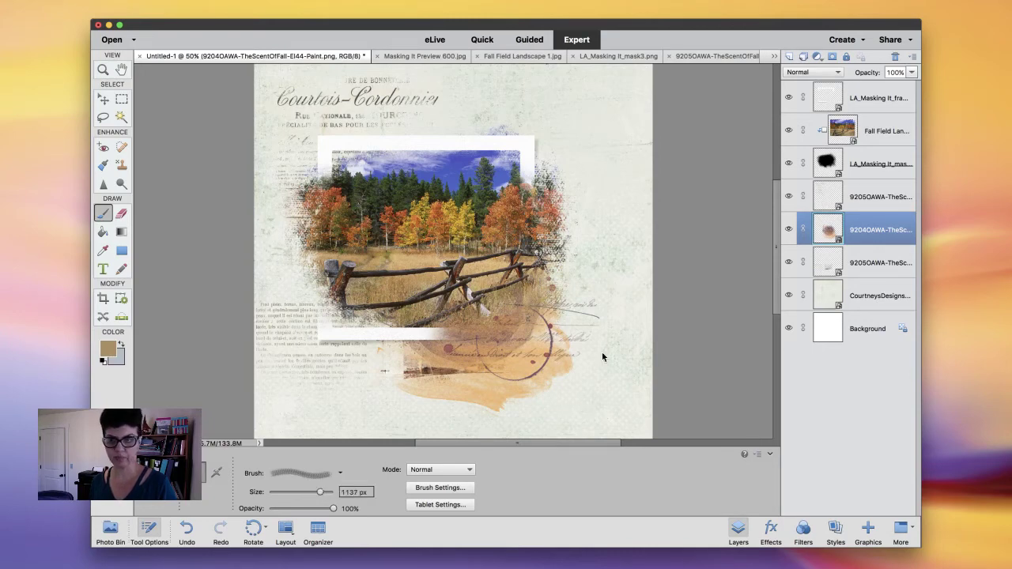
click(851, 299)
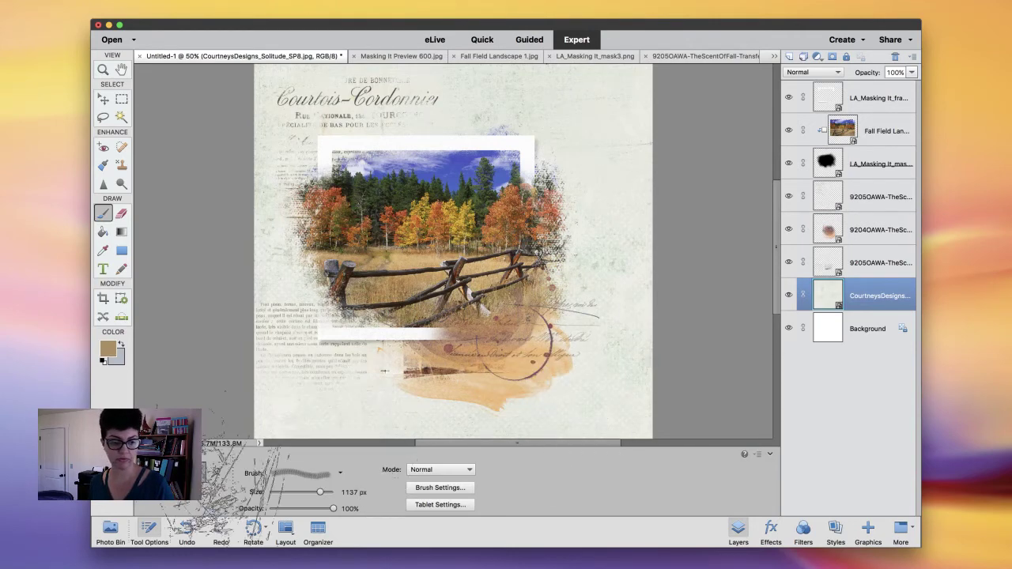
Add a new layer above the paper and sample the rust colour from the autumn trees
click(790, 57)
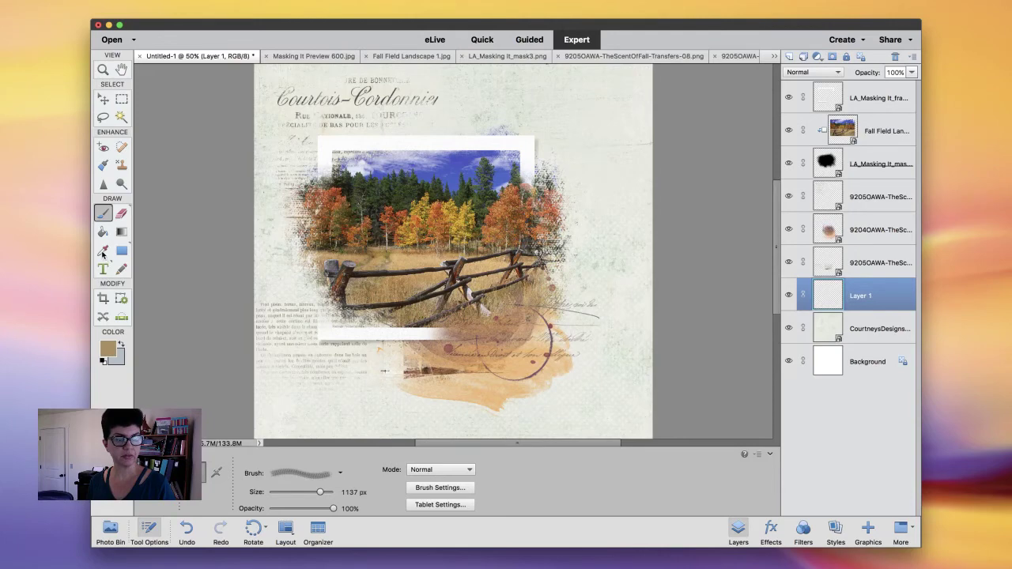
click(103, 252)
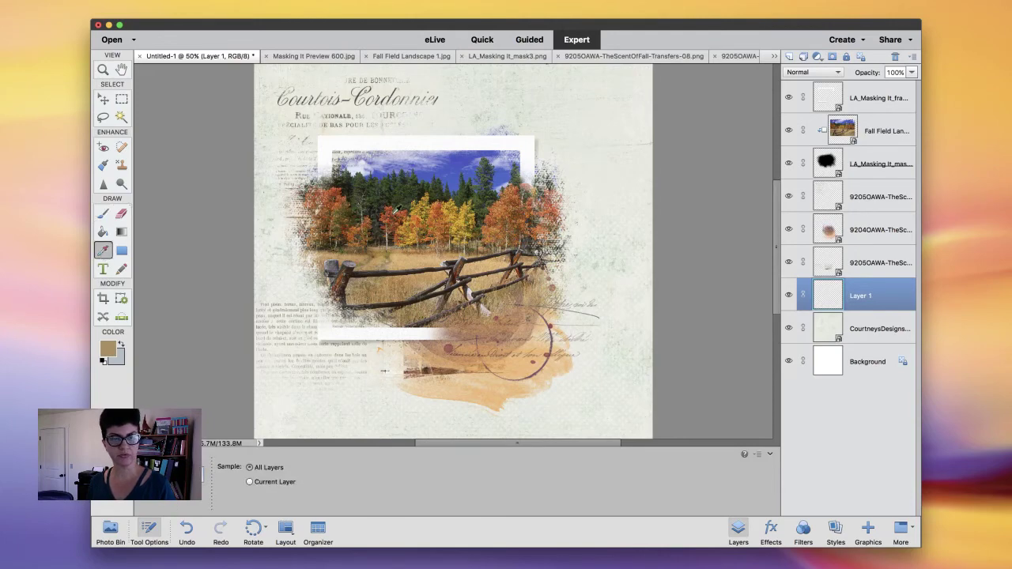
click(394, 213)
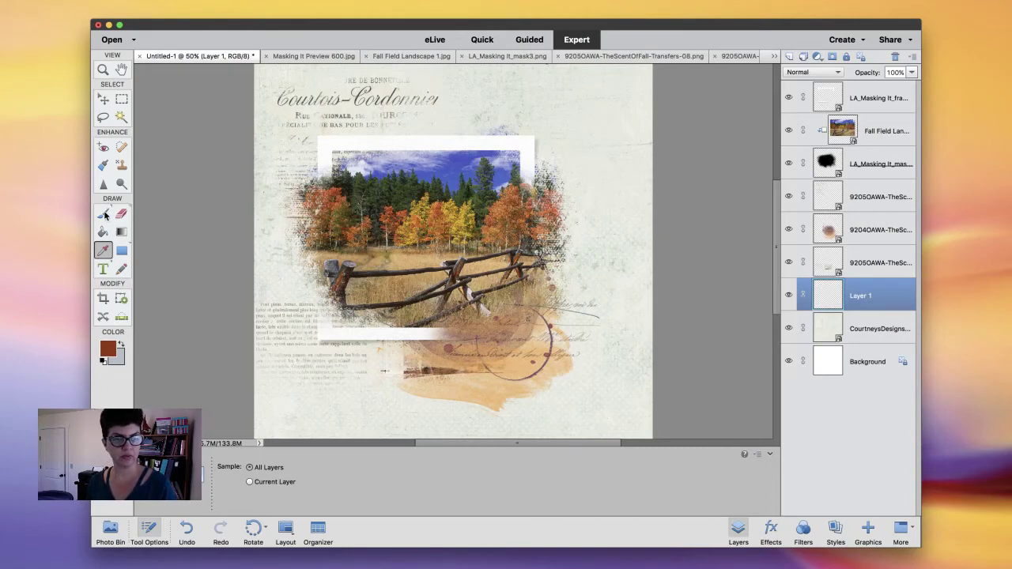
Stamp a 900 px scratchy grunge mark at the page's top-right, then lower the brush opacity
click(106, 215)
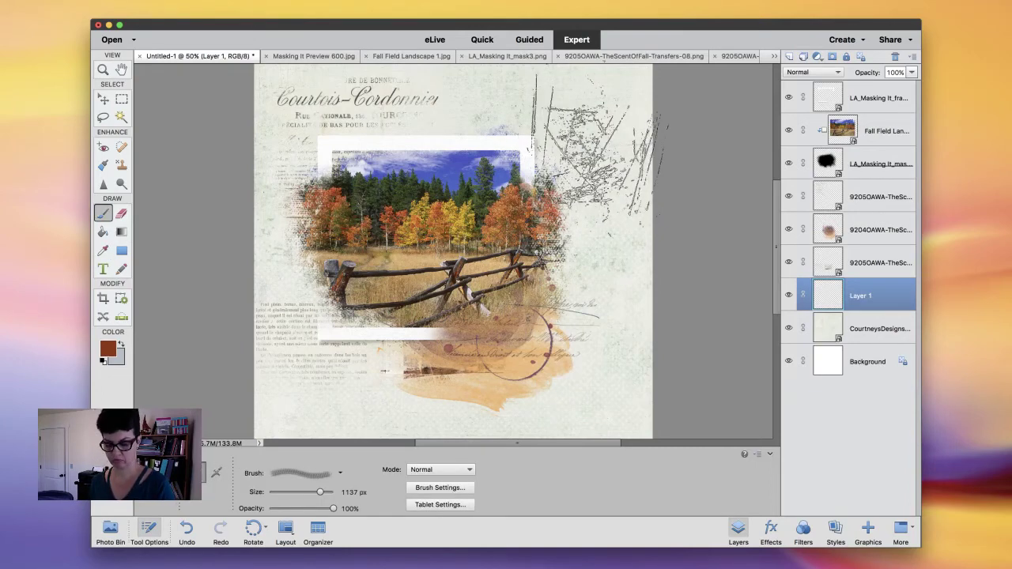
key(bracketleft)
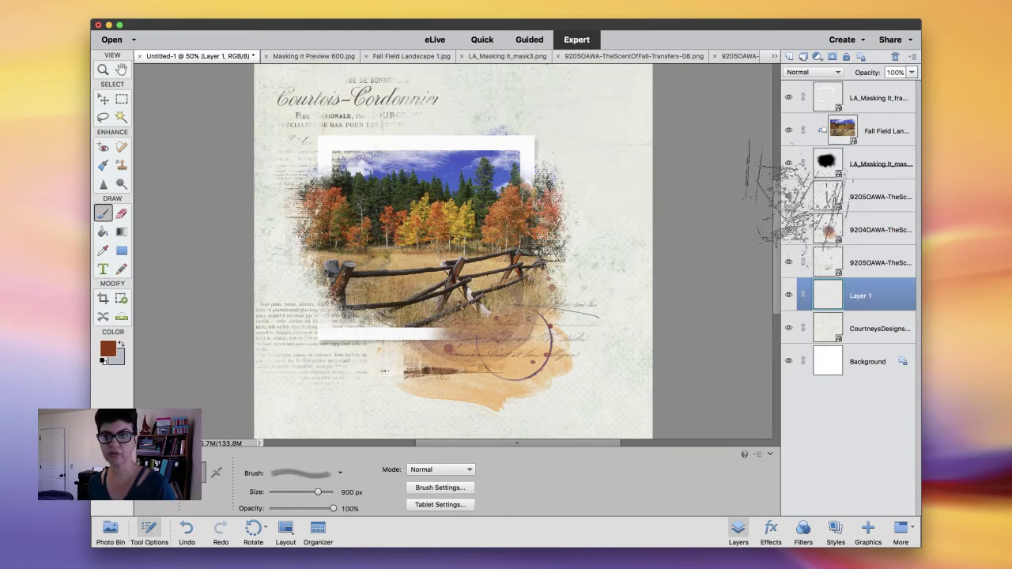
scroll(779, 198, up, 3)
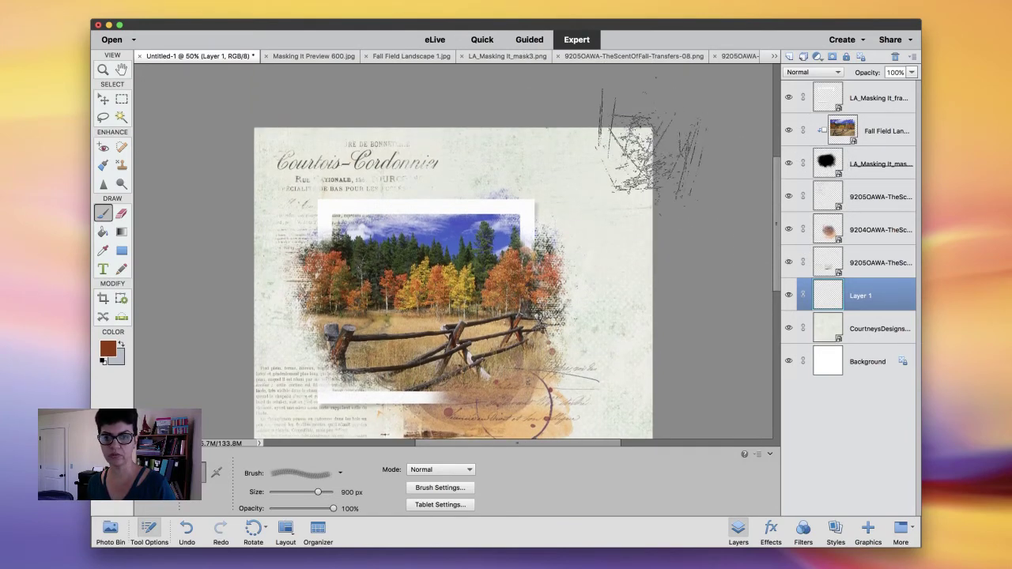
click(655, 148)
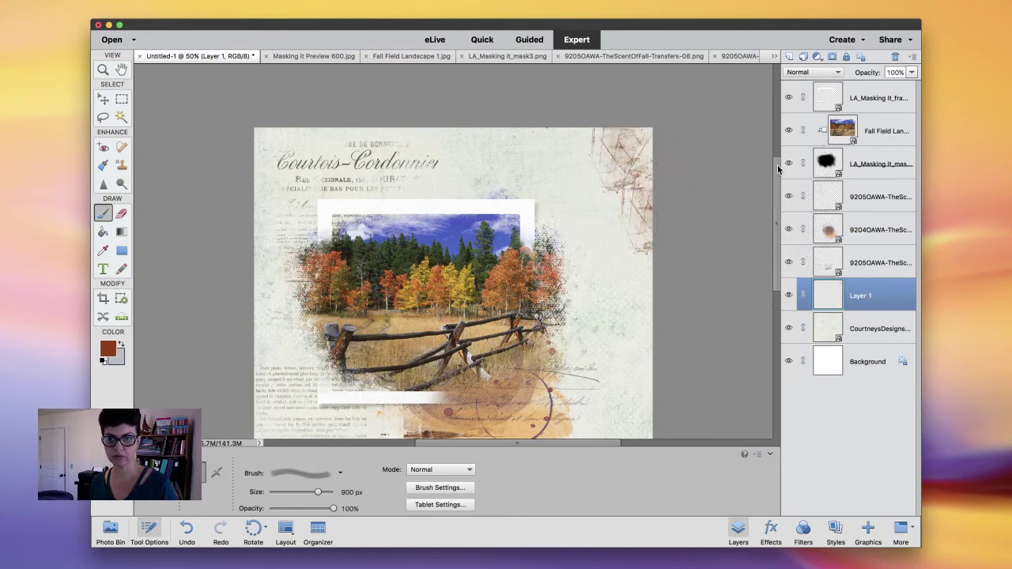
drag(778, 168, 775, 188)
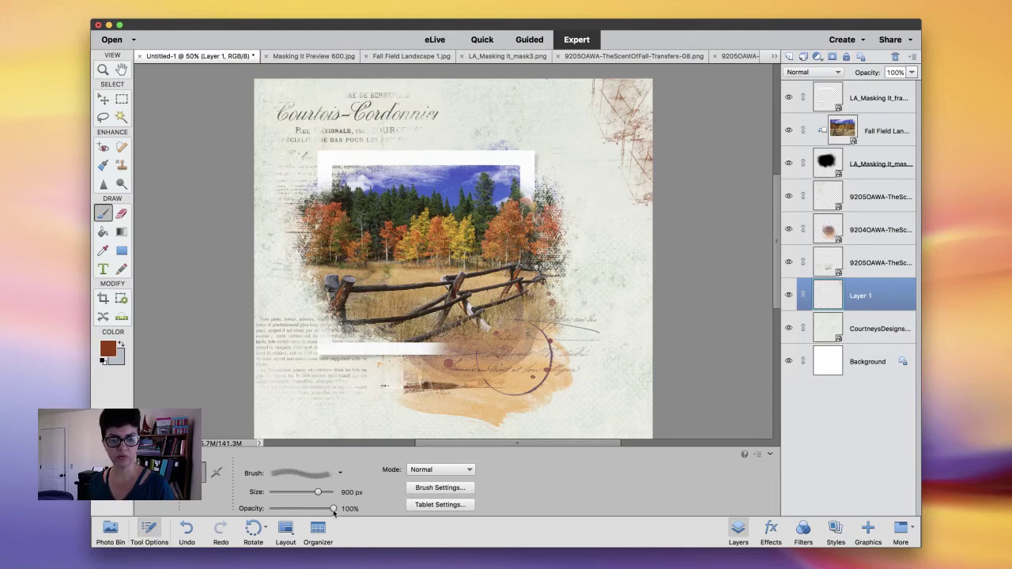
drag(333, 512, 300, 512)
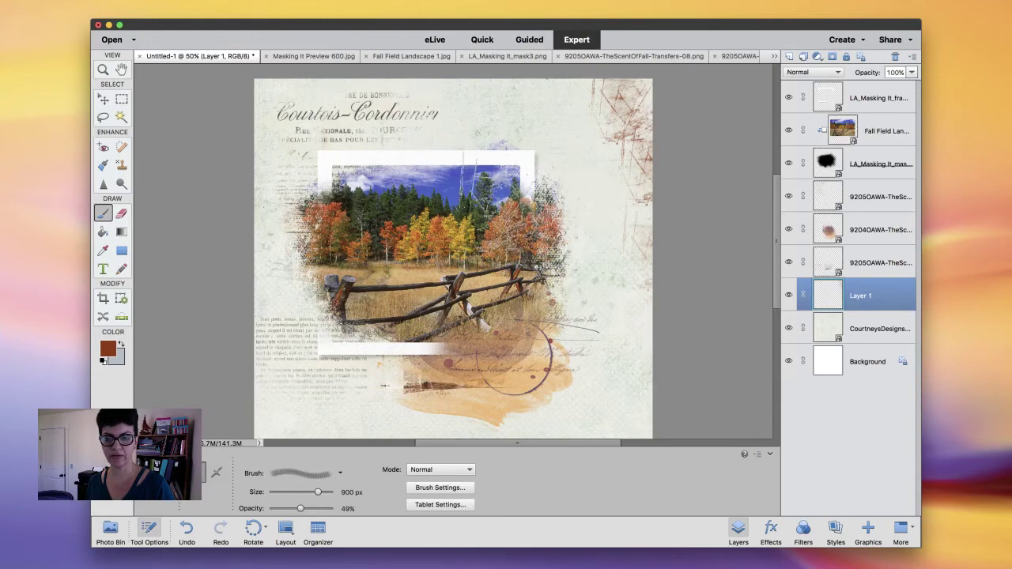
Stamp dark grunge scratches along the photo's top-right corner and right edge
click(510, 190)
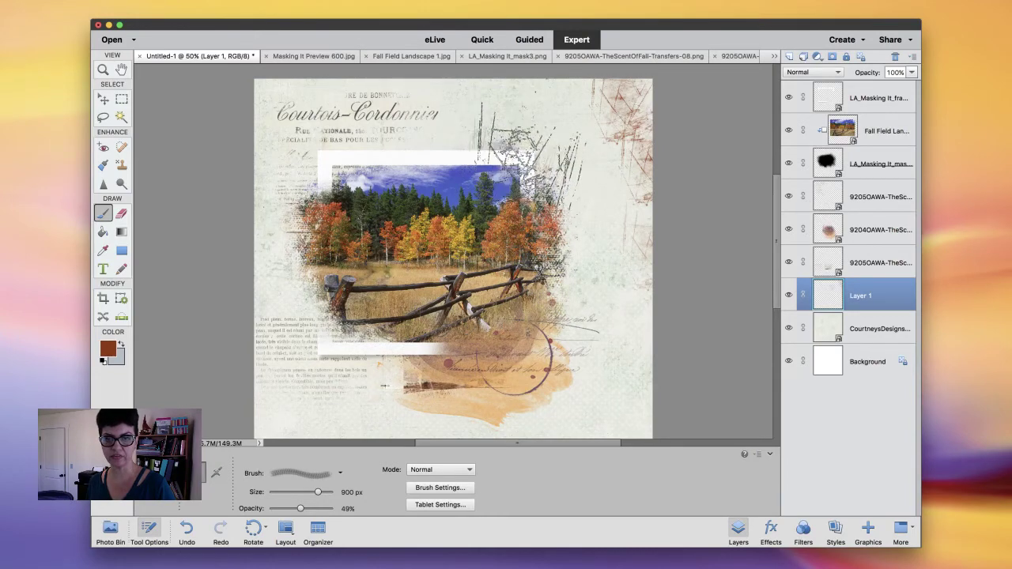
click(538, 253)
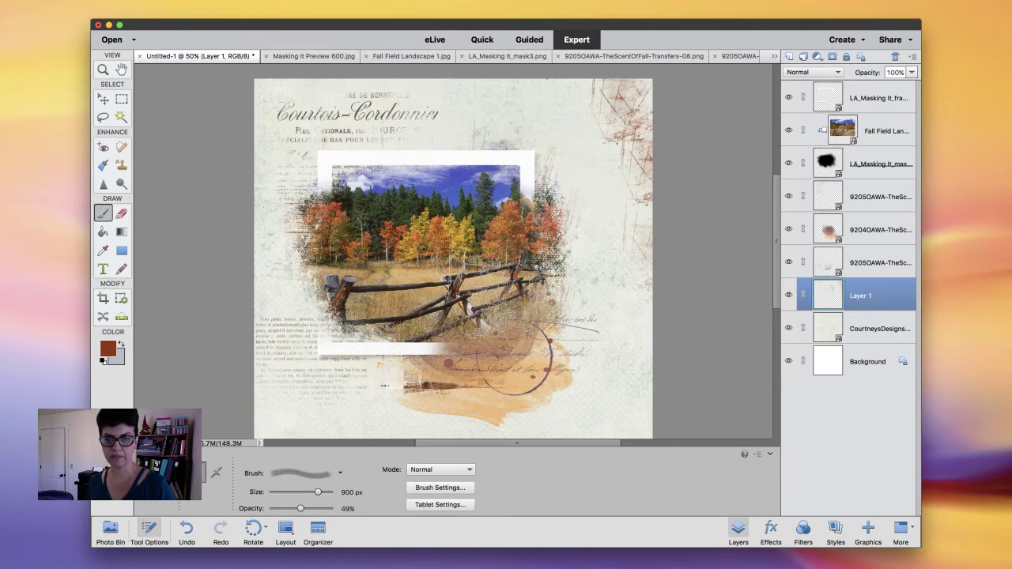
click(538, 284)
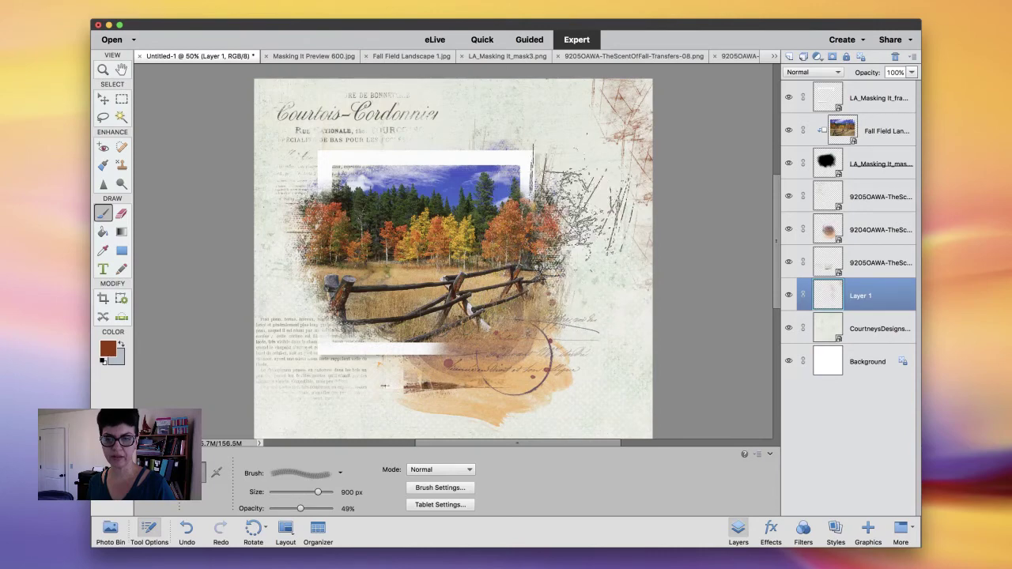
Add Layer 2 above Layer 1 and load the PaintSpatter4 brush at 286 px
click(789, 57)
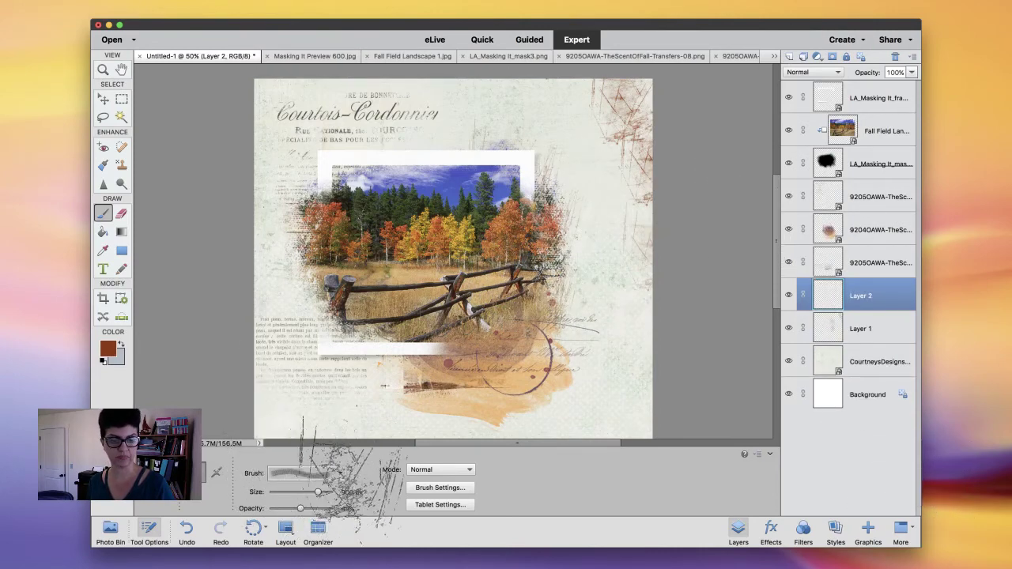
click(340, 475)
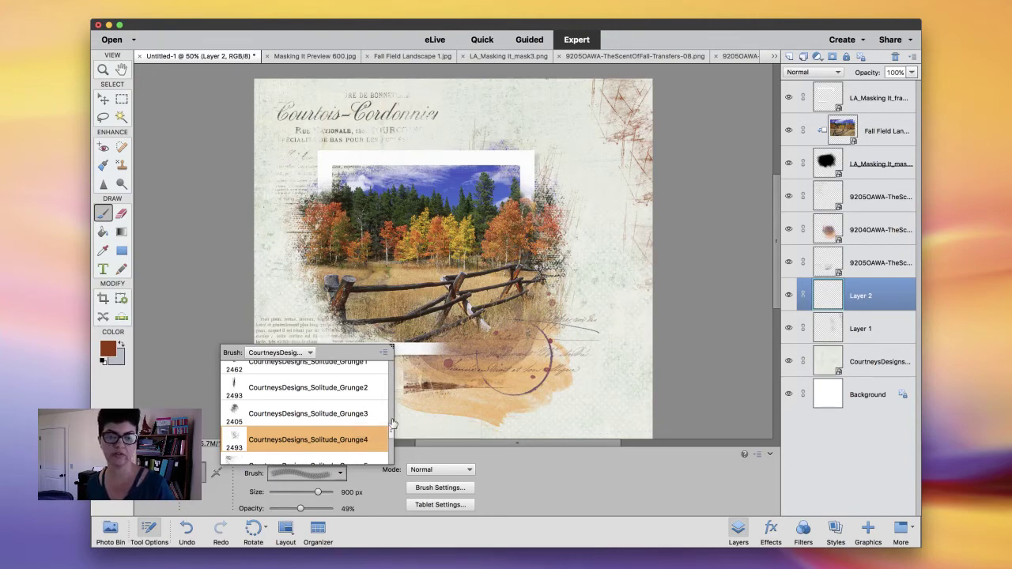
scroll(390, 436, down, 2)
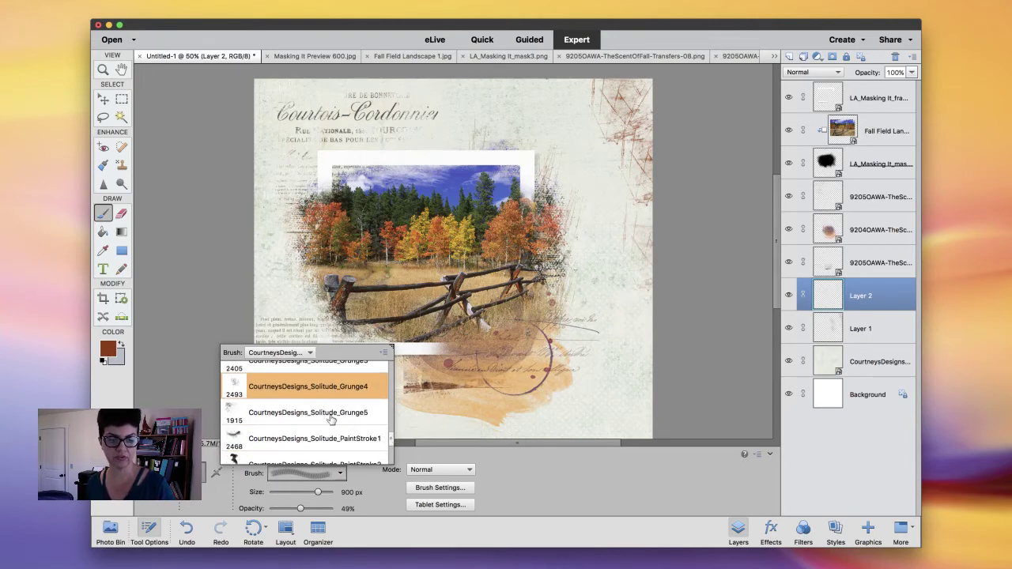
scroll(323, 413, up, 2)
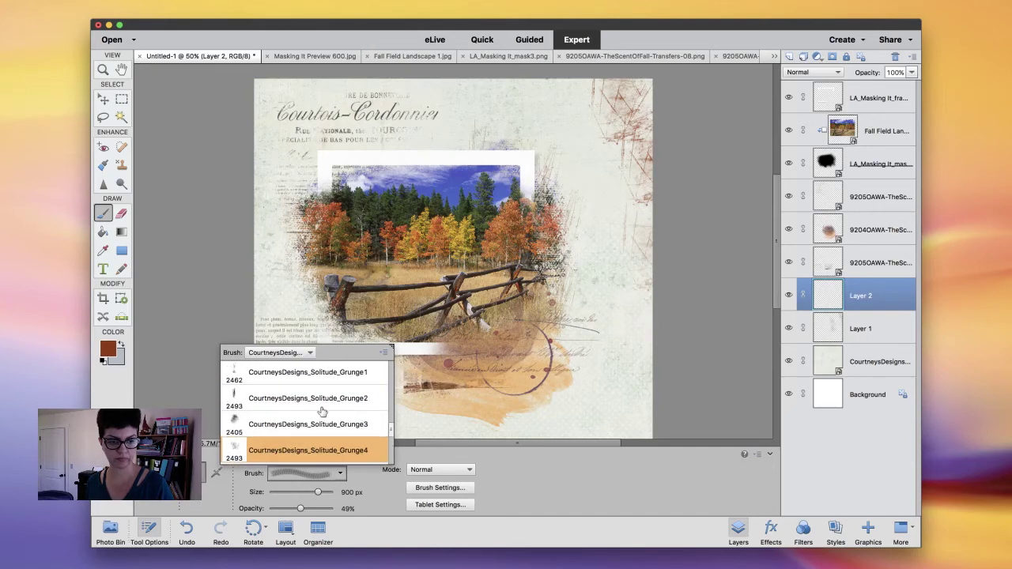
scroll(278, 403, up, 2)
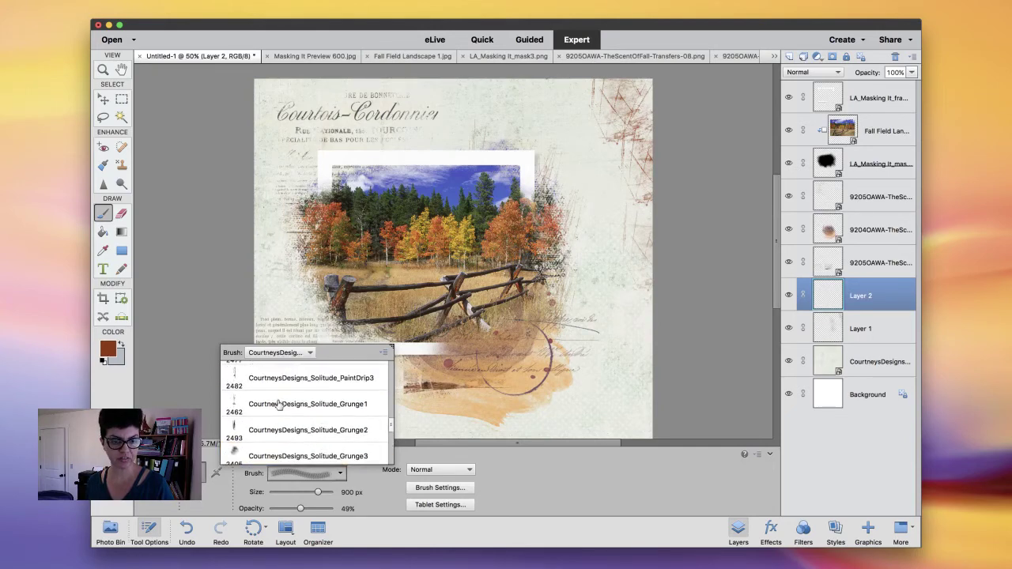
scroll(280, 407, up, 2)
scroll(280, 406, up, 3)
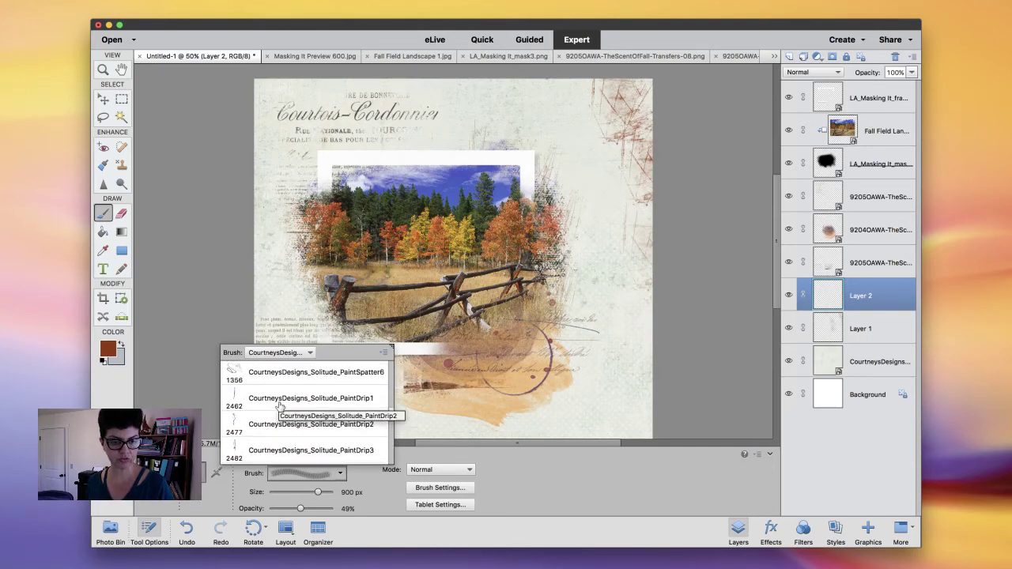
click(269, 384)
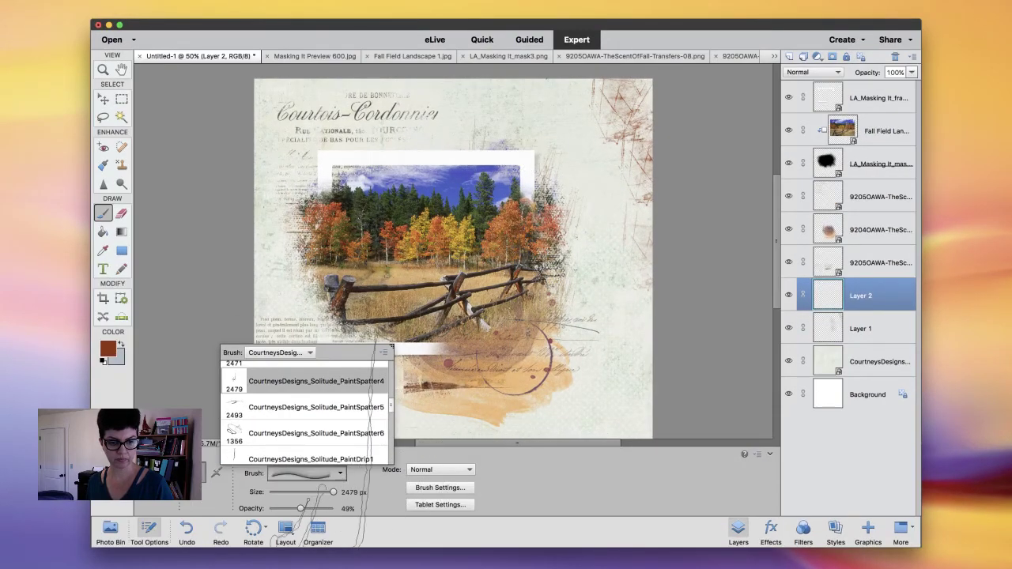
drag(333, 492, 321, 492)
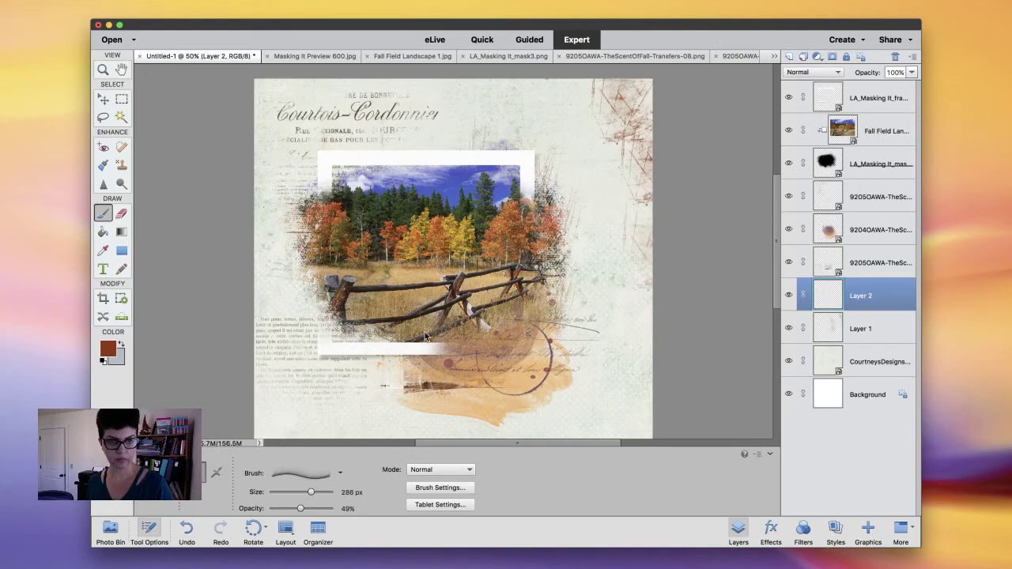
Sample dark green from the trees and set the PaintSpatter6 brush to 647 px at 100% opacity
click(103, 251)
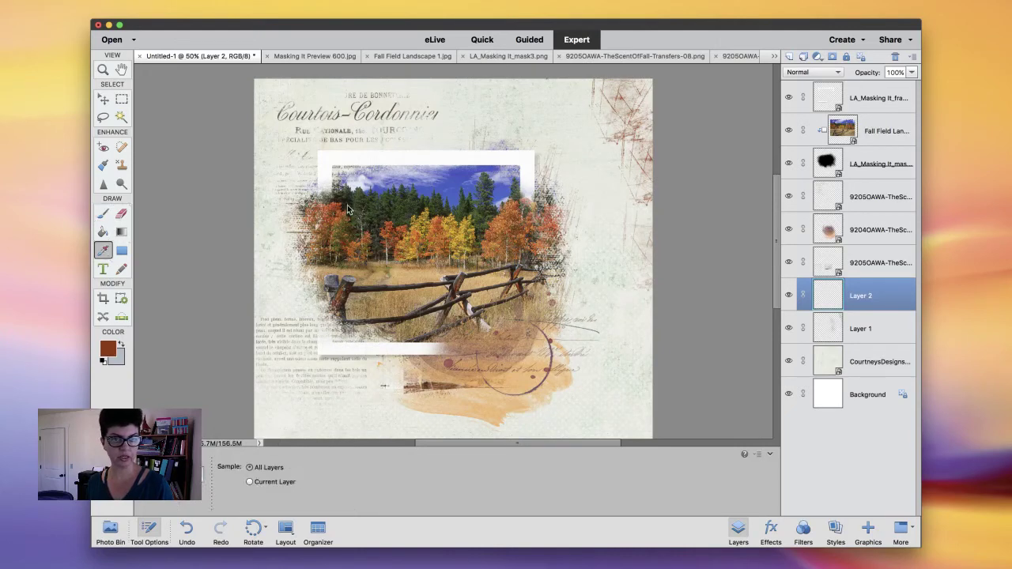
click(400, 203)
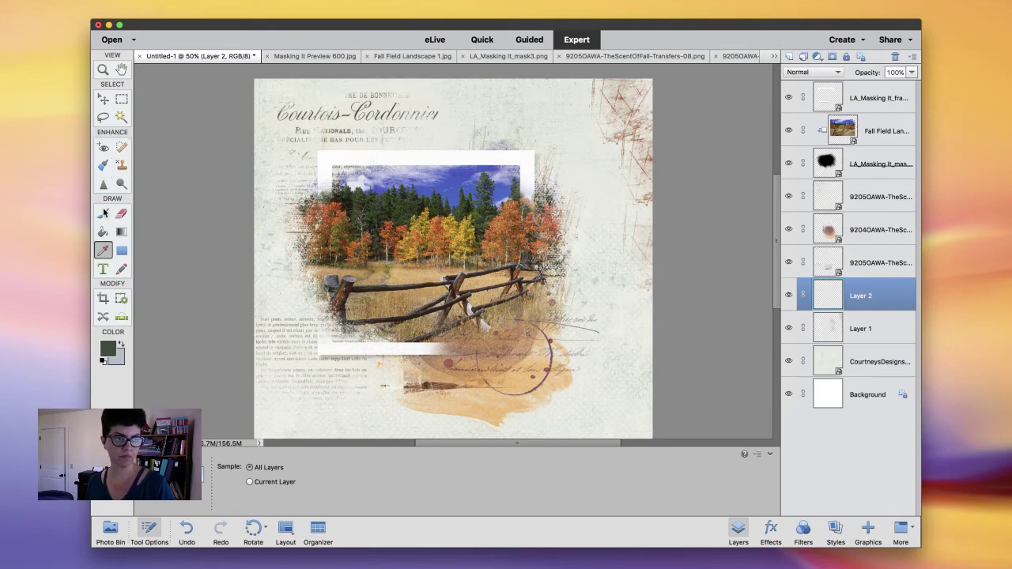
click(103, 213)
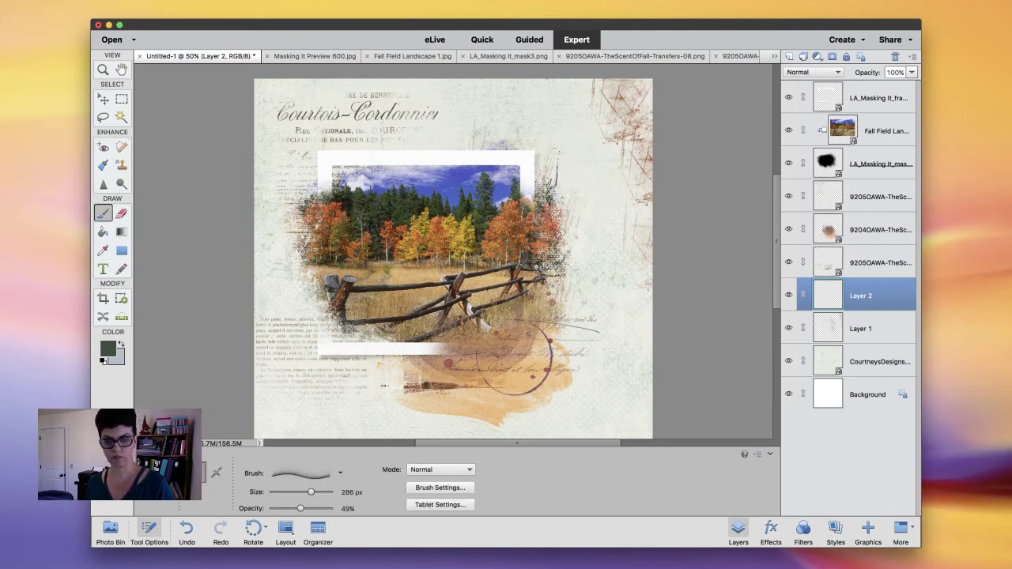
key(bracketright)
key(bracketright)
key(bracketright)
key(bracketright)
key(bracketright)
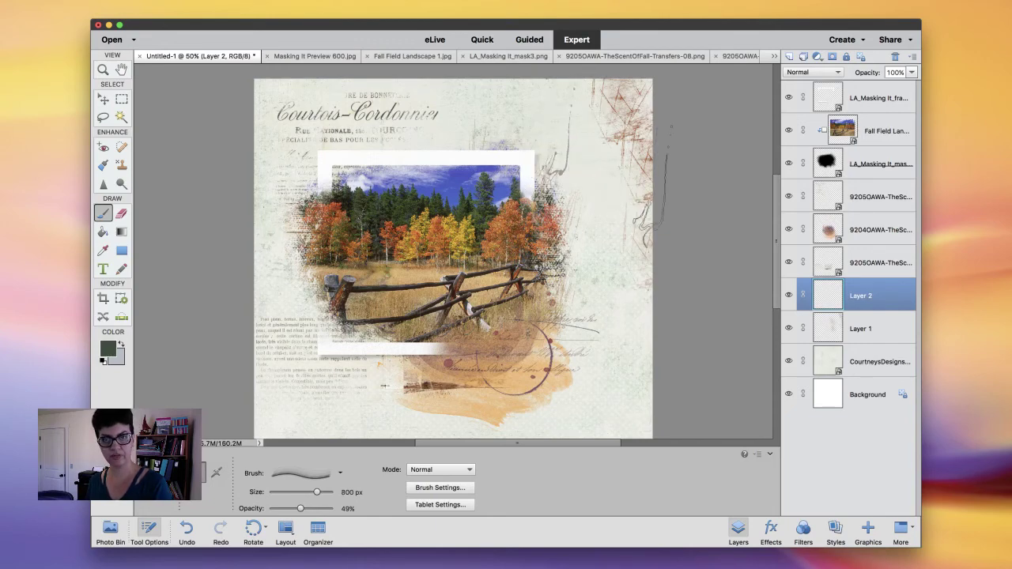
click(340, 474)
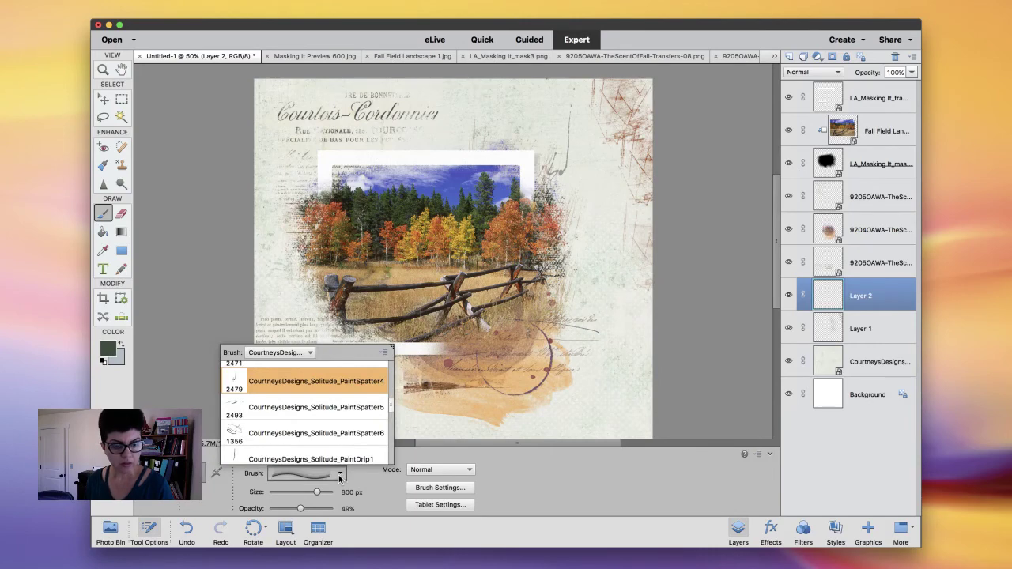
click(283, 432)
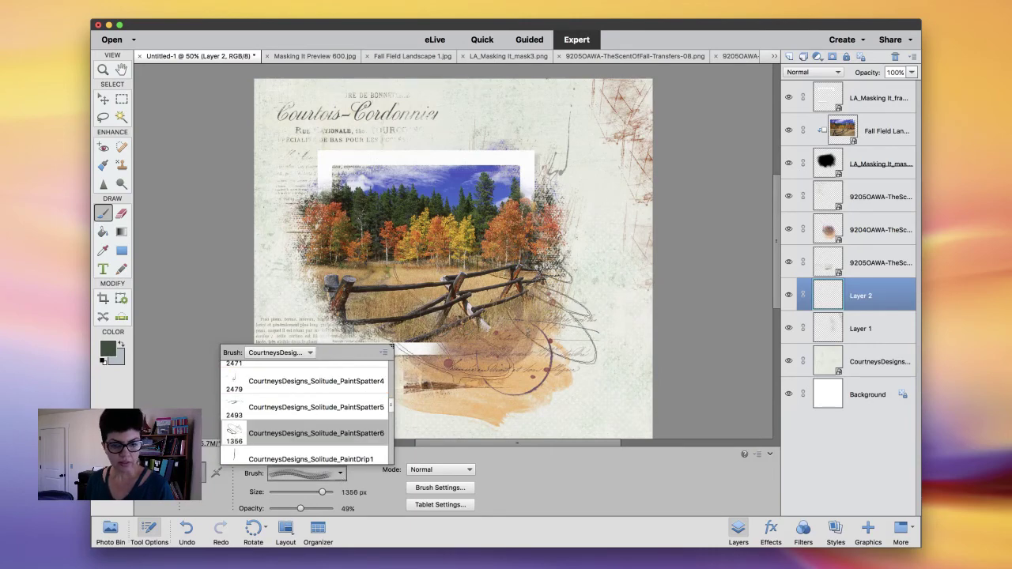
click(320, 492)
drag(320, 492, 315, 492)
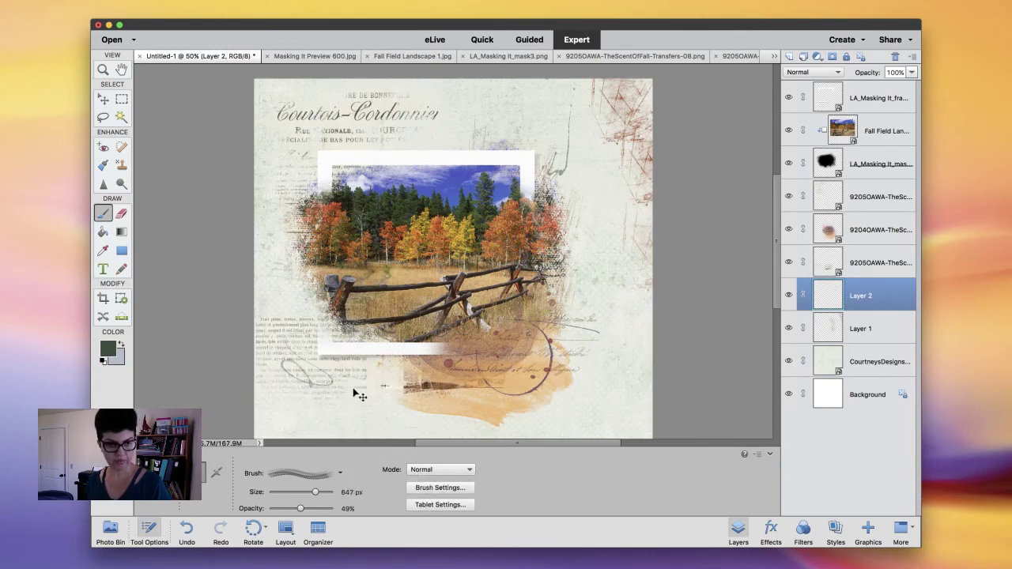
key(super+z)
drag(300, 508, 339, 506)
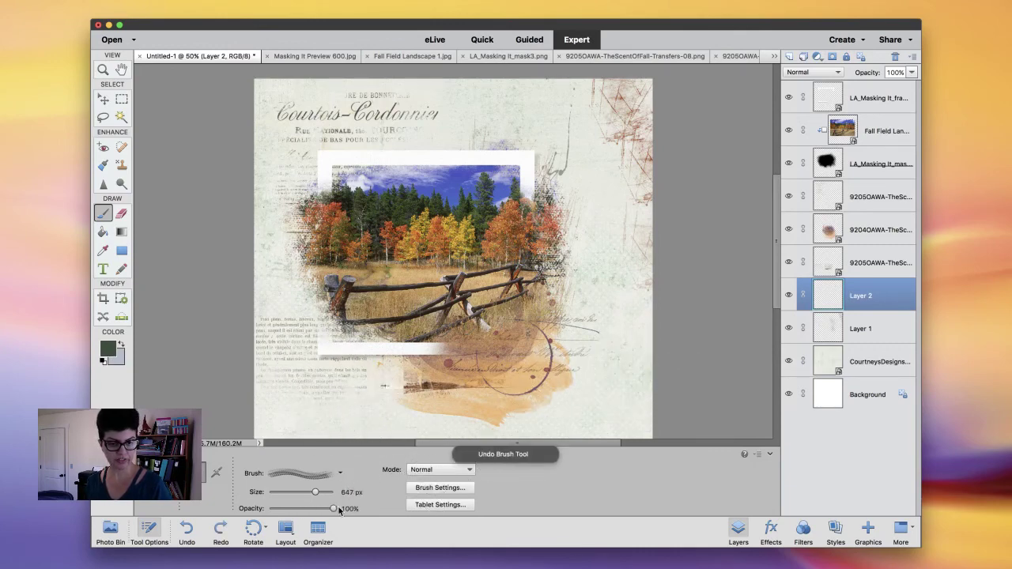
Stamp dark green scribbles on the page's left side and upper right, then switch to Chrome
drag(299, 342, 304, 373)
click(317, 342)
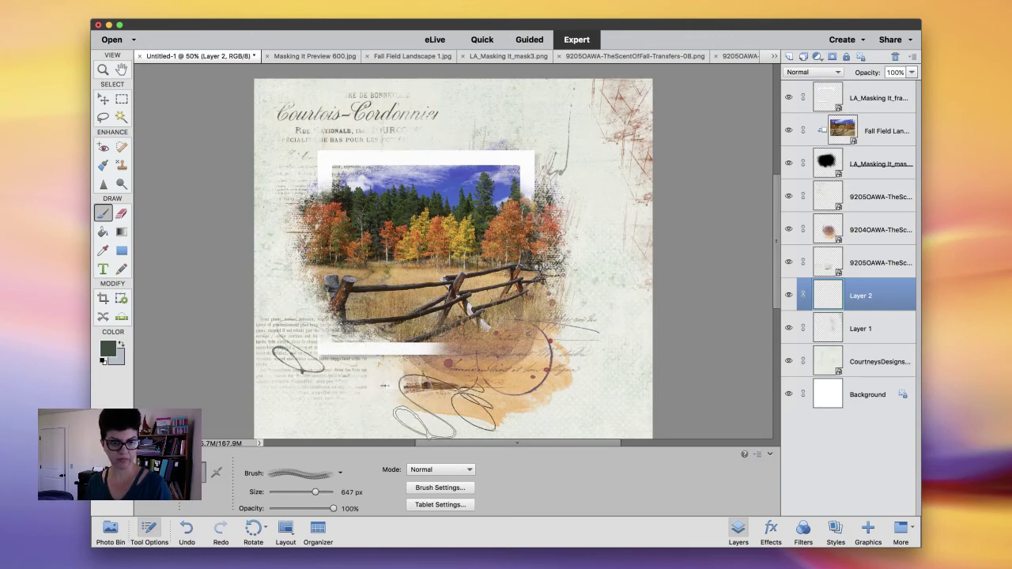
click(535, 150)
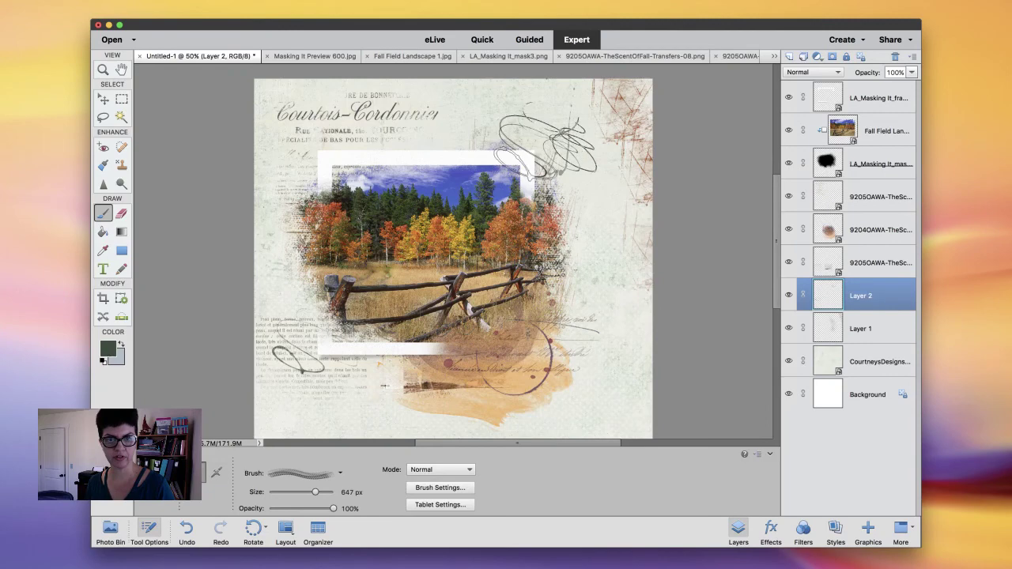
click(637, 154)
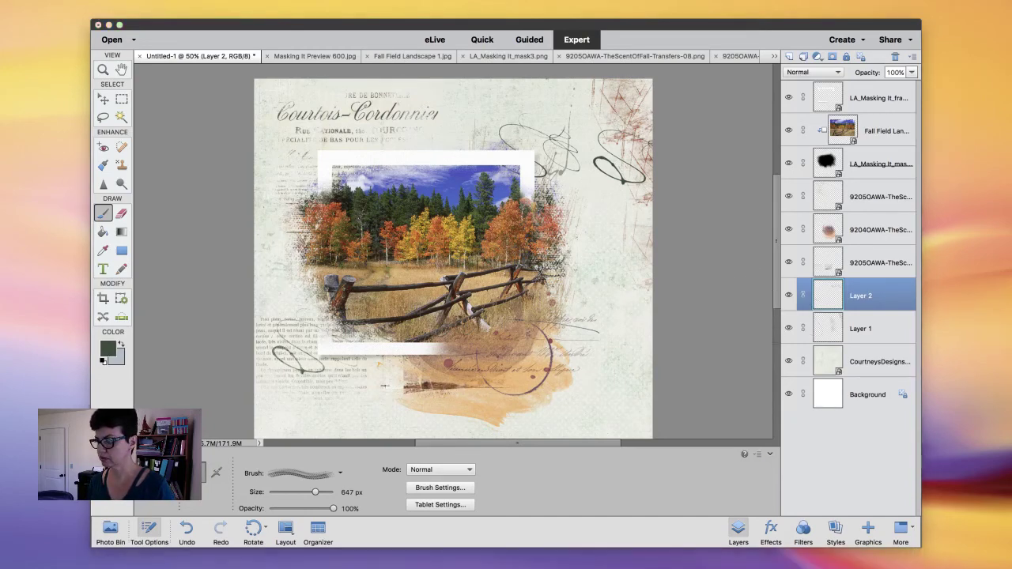
key(super+Tab)
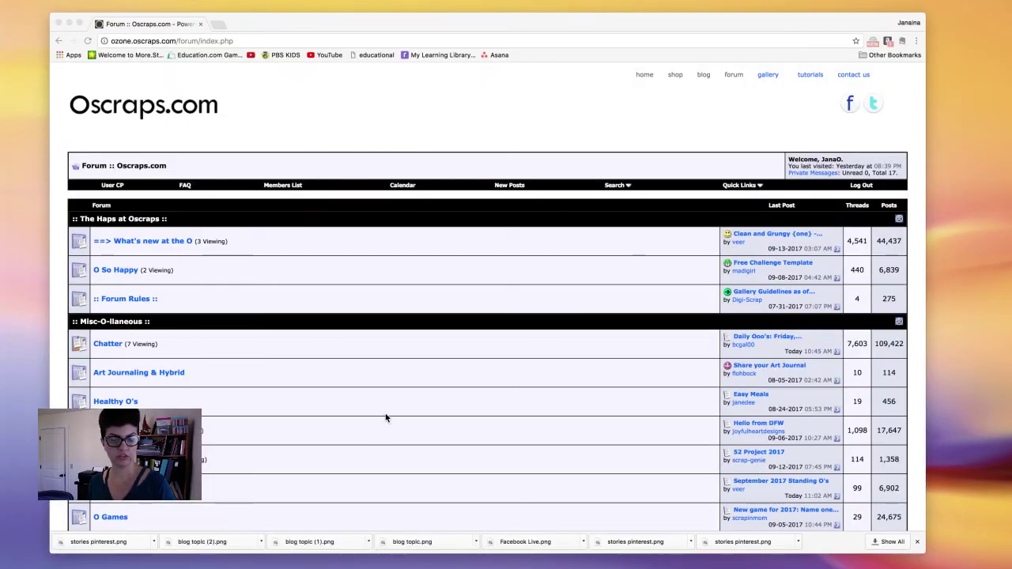
Go from the Oscraps forum index to the Oscraps shop page in Chrome
click(432, 435)
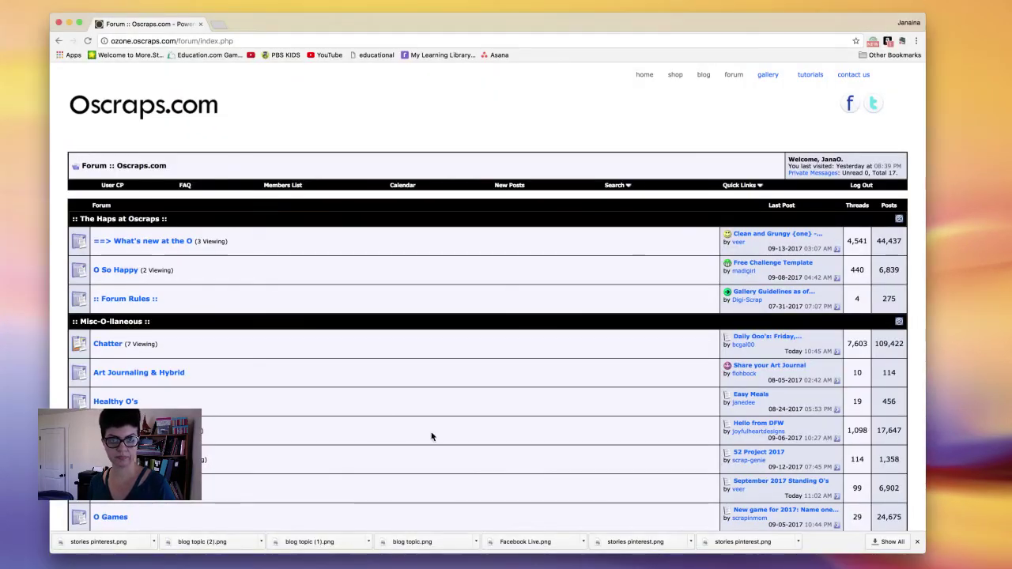
click(676, 76)
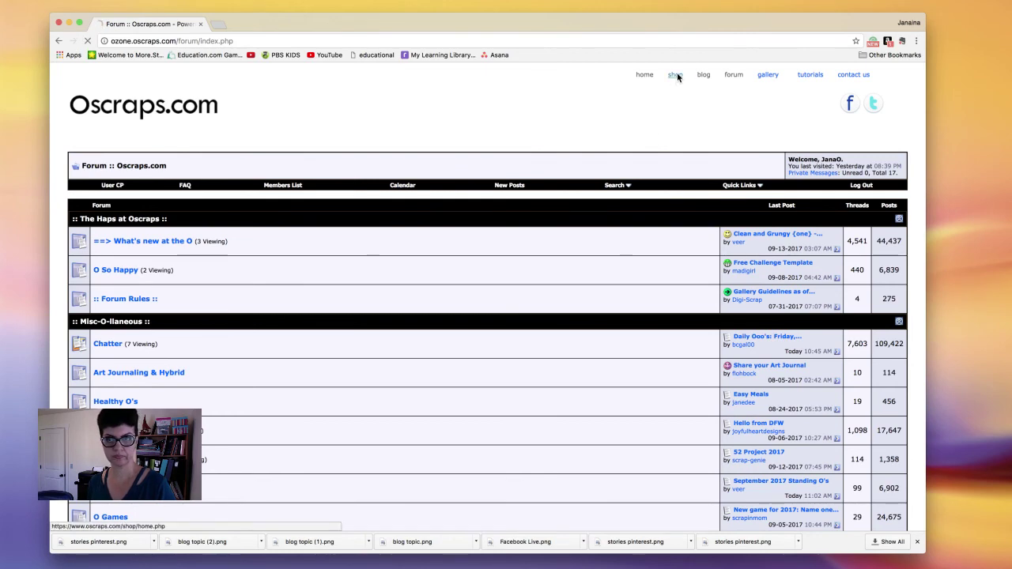